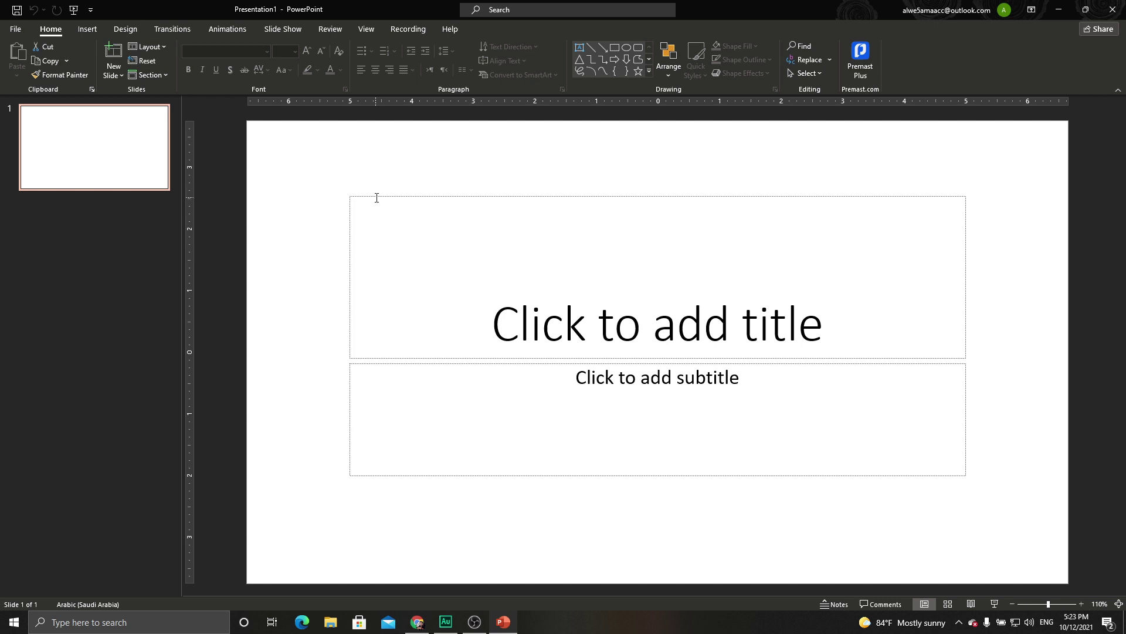
- Switch the slide to the Blank layout and set its background to picture fill
{"action": "right_click", "coordinate": [310, 168]}
{"action": "mouse_move", "coordinate": [344, 215]}
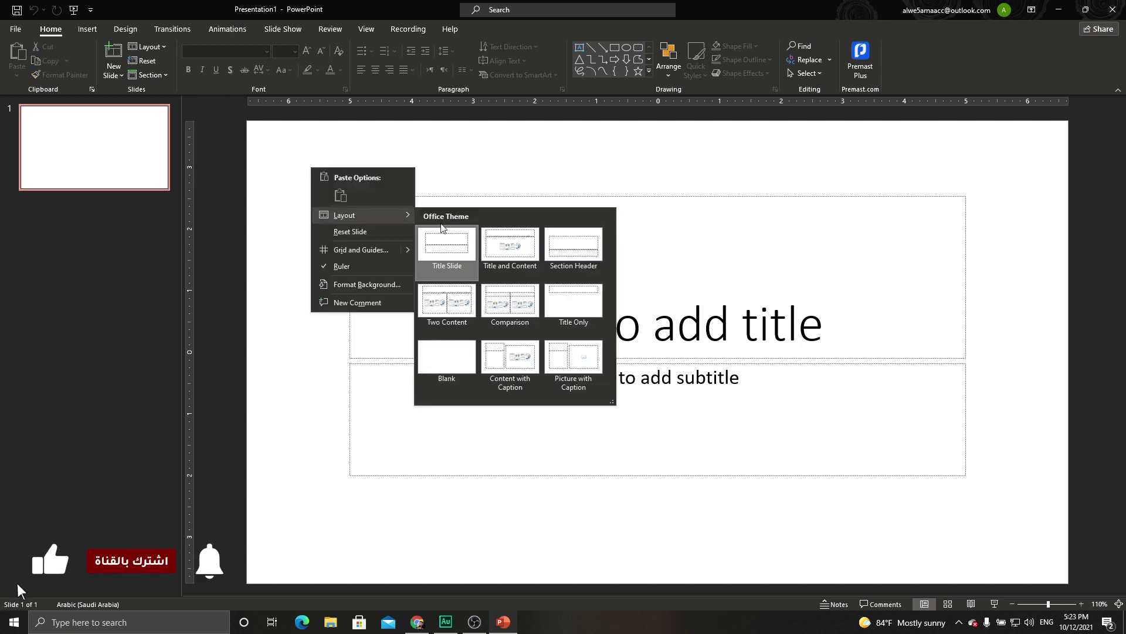
{"action": "left_click", "coordinate": [435, 348]}
{"action": "right_click", "coordinate": [324, 193]}
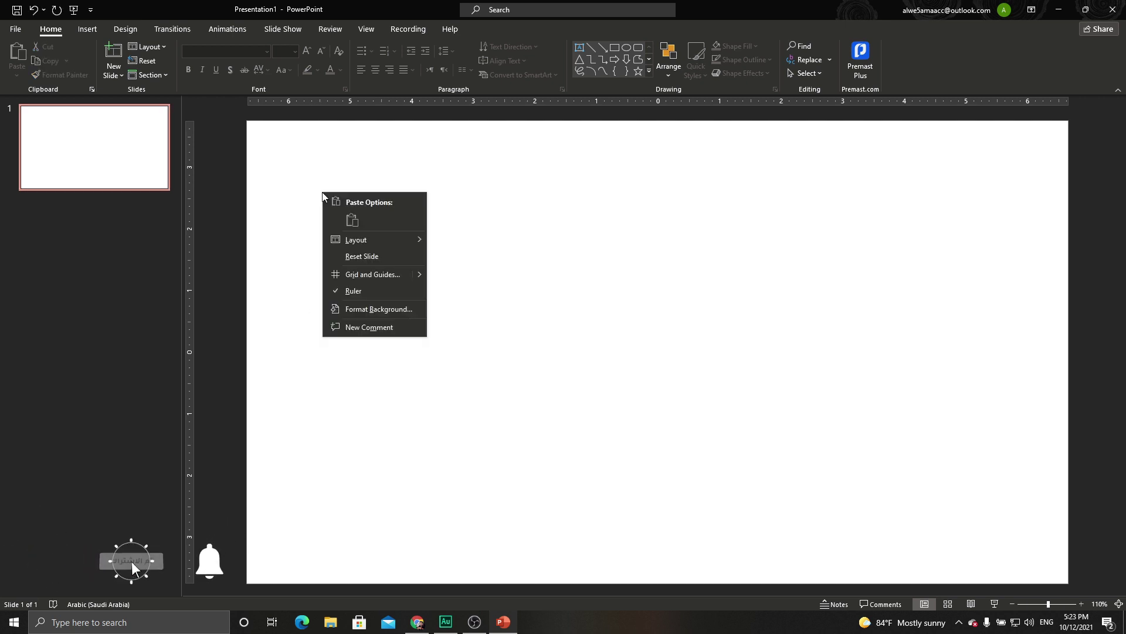
{"action": "left_click", "coordinate": [354, 311]}
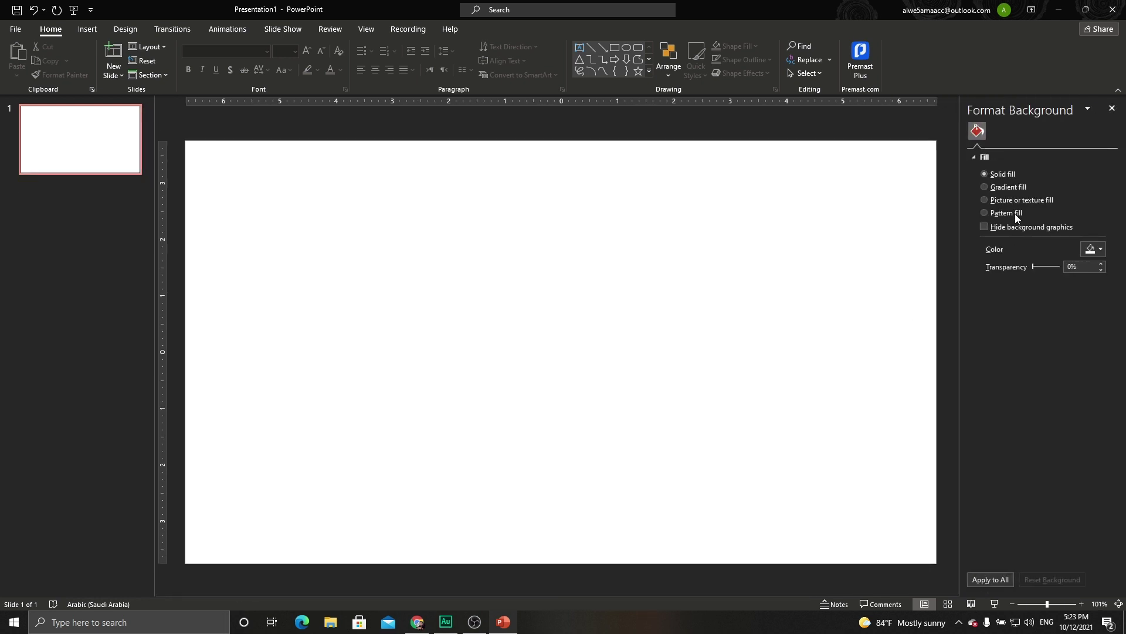
{"action": "left_click", "coordinate": [1001, 200]}
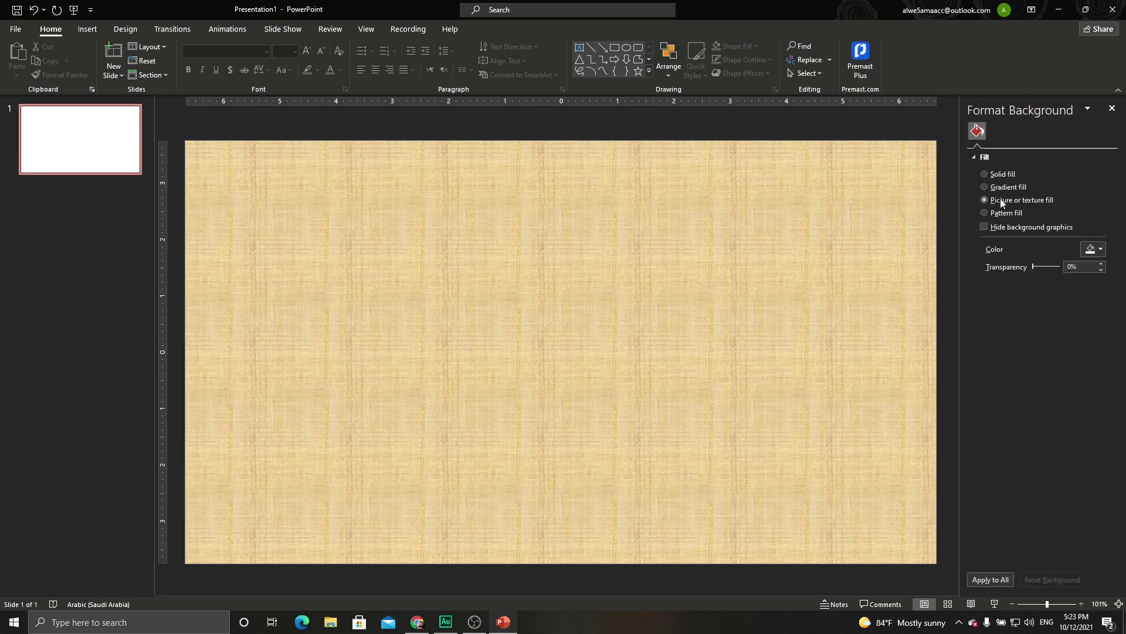
{"action": "left_click", "coordinate": [1009, 263]}
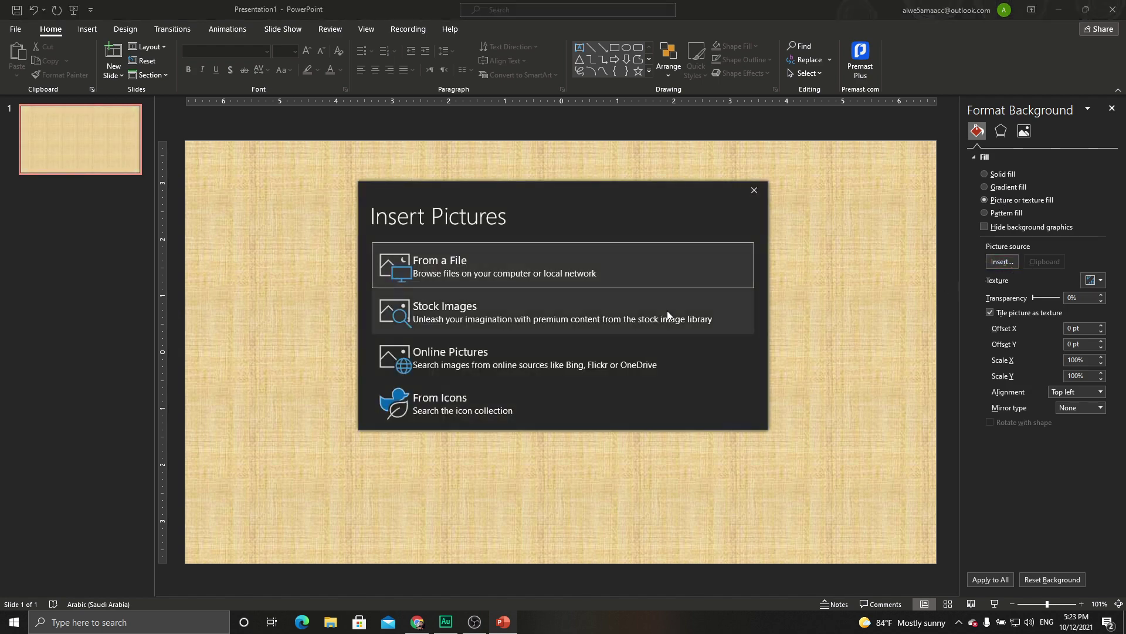
- Insert the dark snow-capped mountain stock photo as the slide background
{"action": "left_click", "coordinate": [460, 319]}
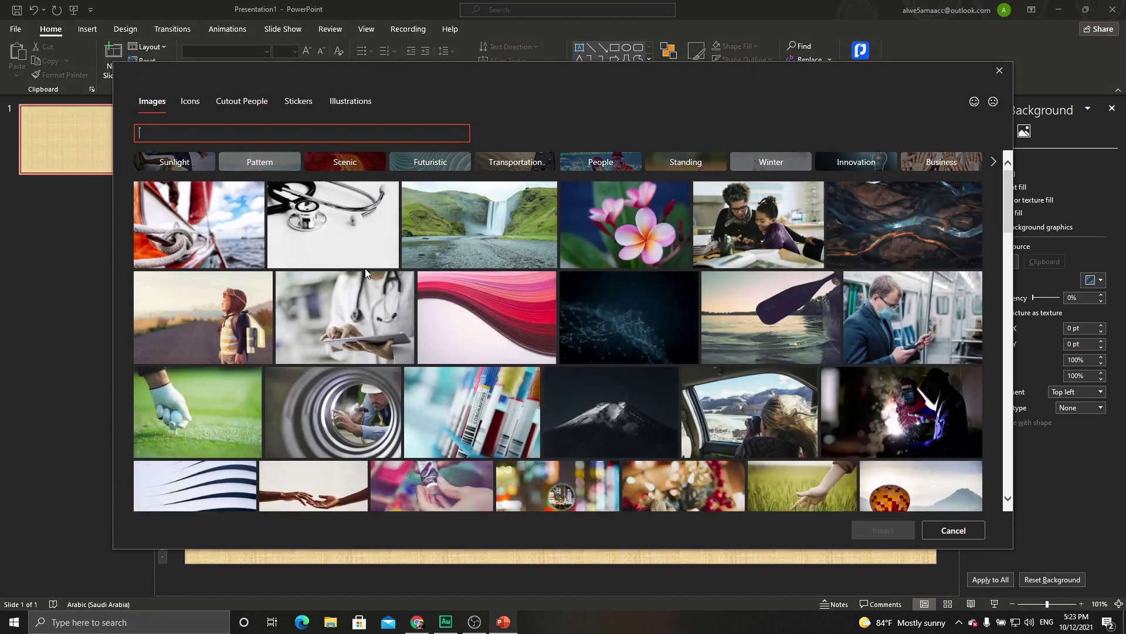
{"action": "scroll", "coordinate": [528, 344], "scroll_direction": "down", "scroll_amount": 3}
{"action": "scroll", "coordinate": [517, 334], "scroll_direction": "down", "scroll_amount": 3}
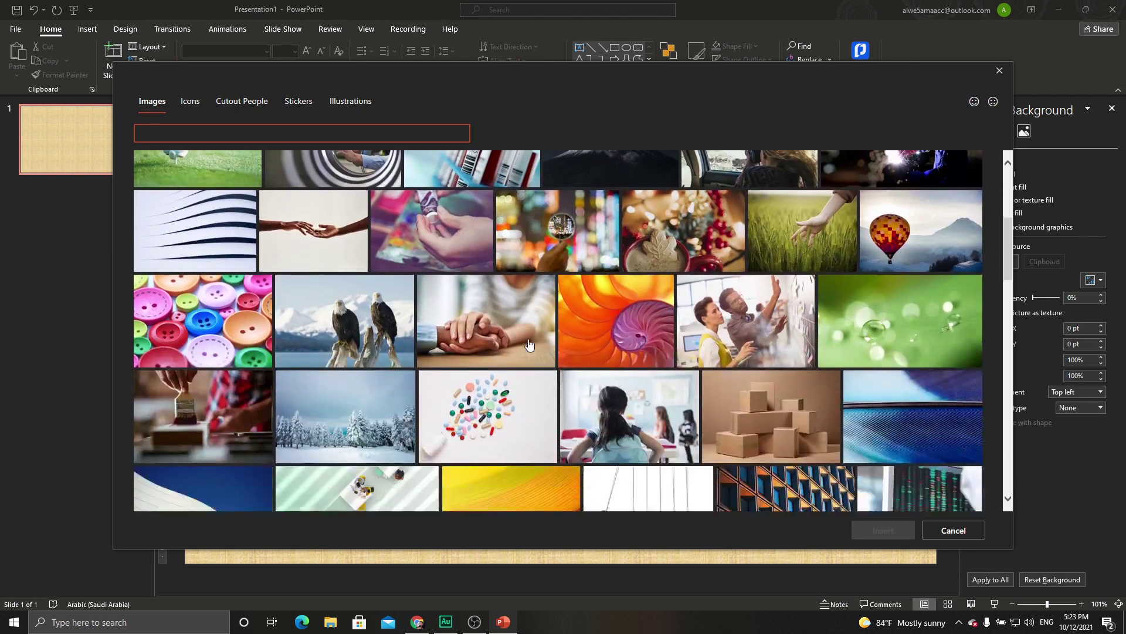
{"action": "scroll", "coordinate": [498, 323], "scroll_direction": "down", "scroll_amount": 3}
{"action": "scroll", "coordinate": [457, 305], "scroll_direction": "up", "scroll_amount": 10}
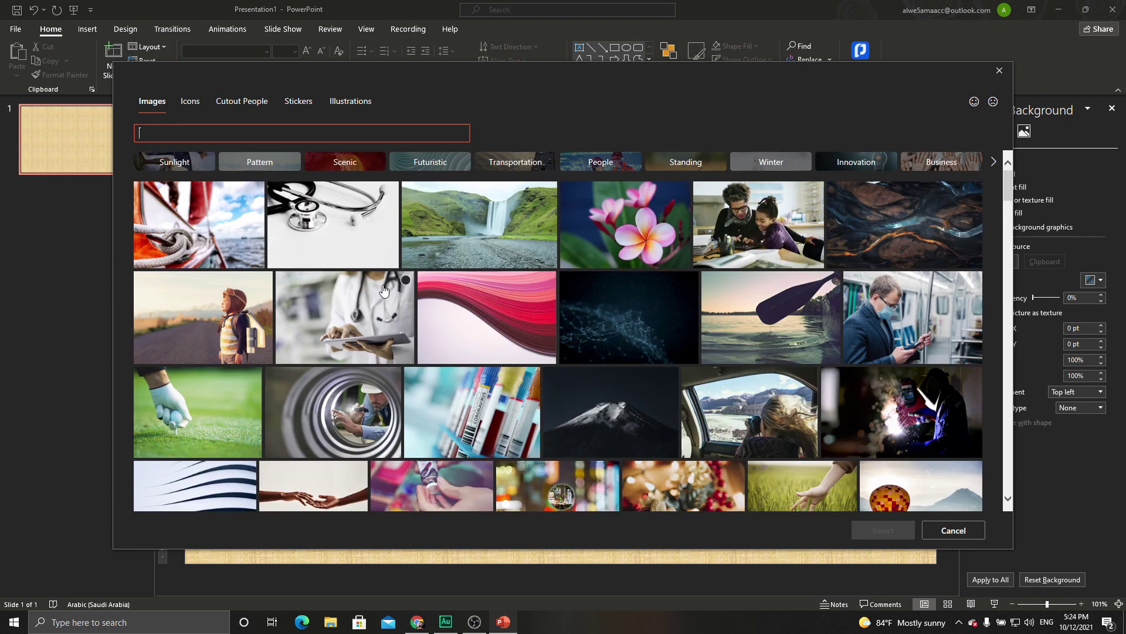
{"action": "scroll", "coordinate": [385, 291], "scroll_direction": "down", "scroll_amount": 1}
{"action": "scroll", "coordinate": [383, 290], "scroll_direction": "up", "scroll_amount": 1}
{"action": "left_click", "coordinate": [663, 380]}
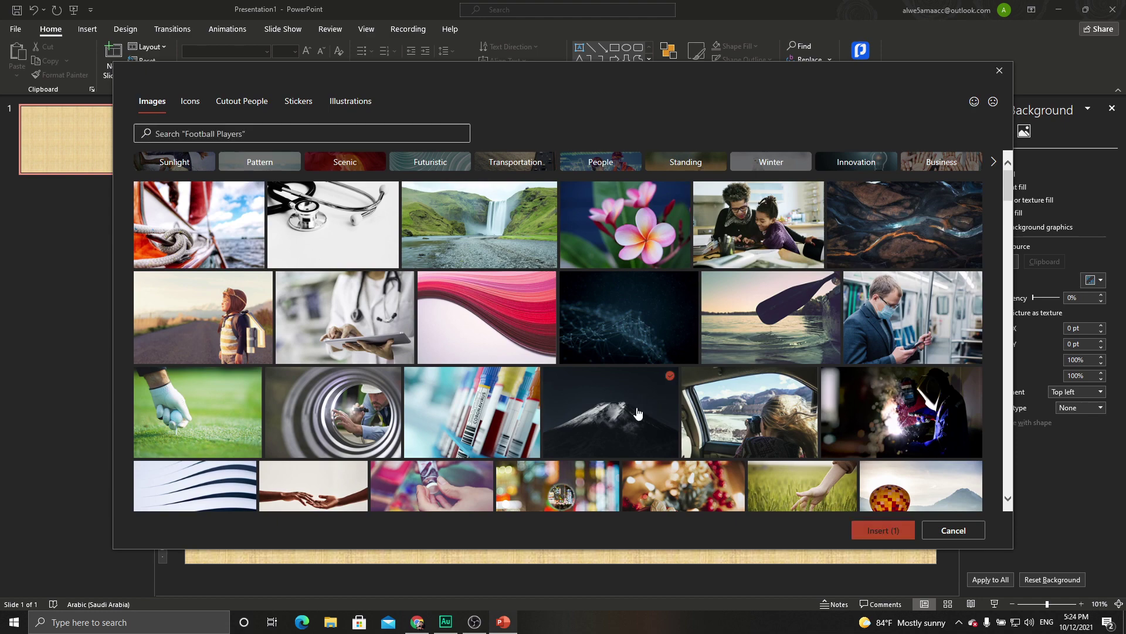
{"action": "left_click", "coordinate": [884, 530]}
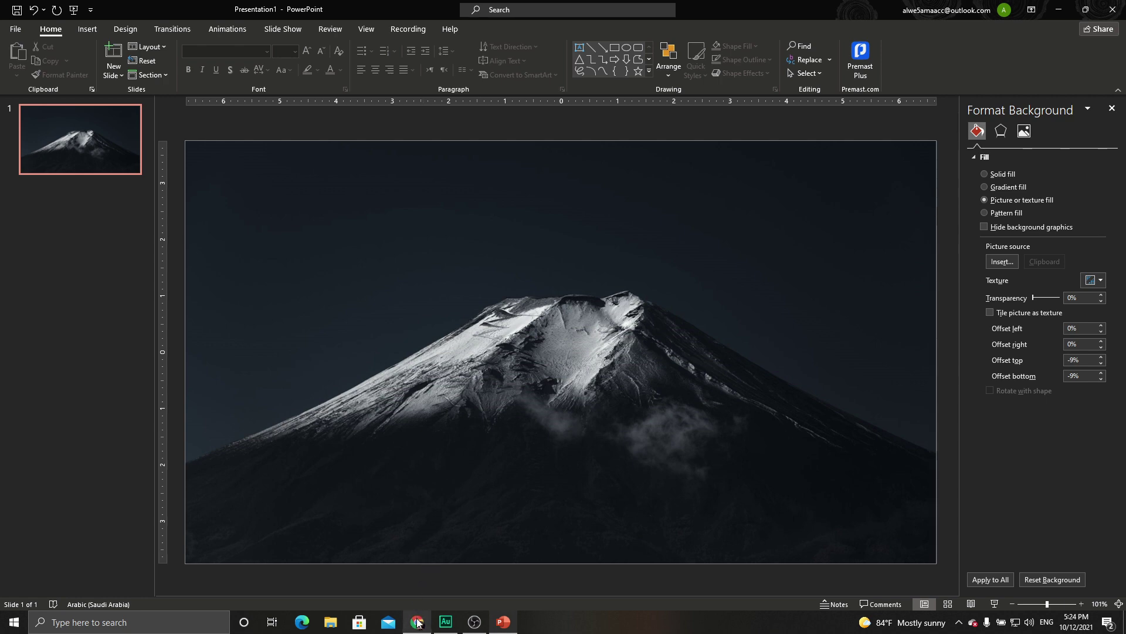
{"action": "left_click", "coordinate": [417, 622]}
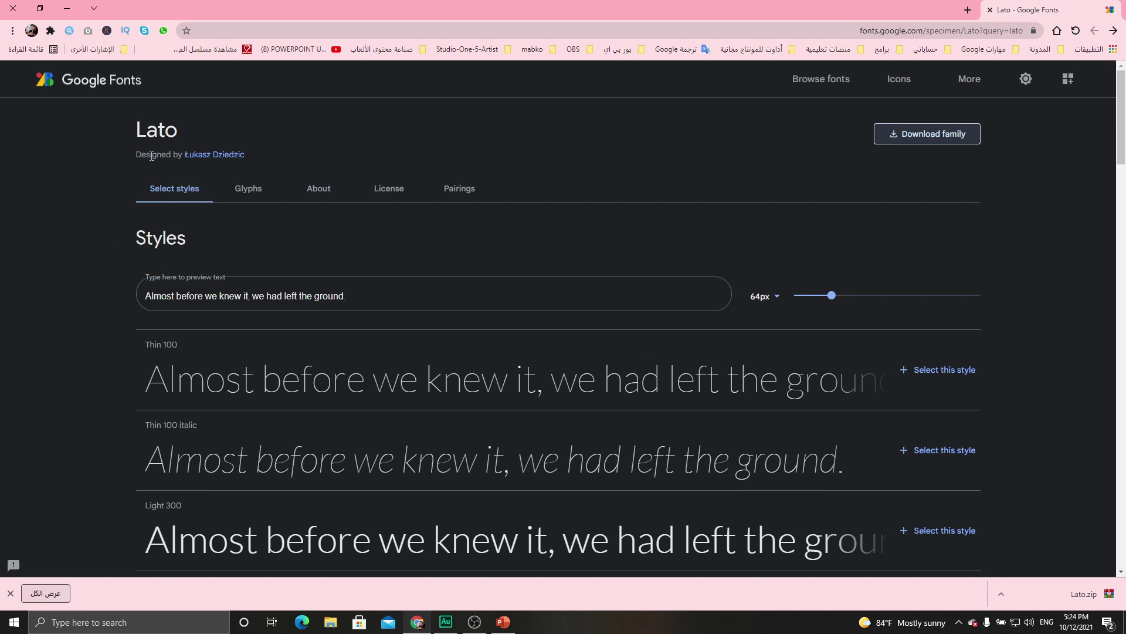
{"action": "scroll", "coordinate": [265, 322], "scroll_direction": "down", "scroll_amount": 2}
{"action": "scroll", "coordinate": [265, 322], "scroll_direction": "down", "scroll_amount": 2}
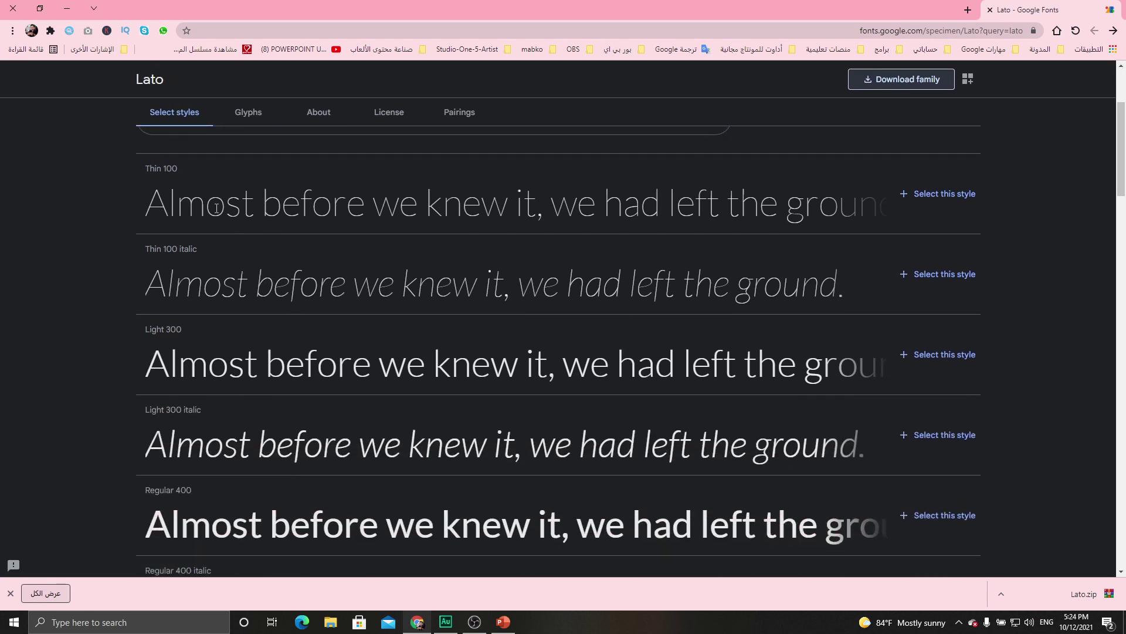
{"action": "left_click_drag", "start_coordinate": [215, 204], "coordinate": [241, 205]}
{"action": "scroll", "coordinate": [212, 246], "scroll_direction": "down", "scroll_amount": 2}
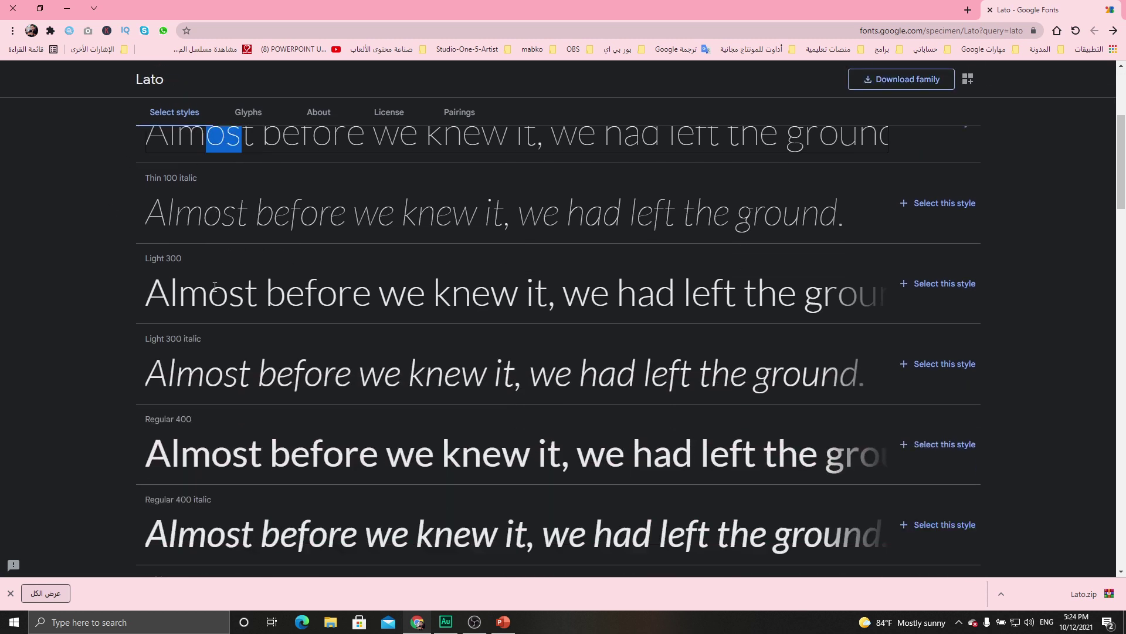
{"action": "left_click_drag", "start_coordinate": [212, 247], "coordinate": [228, 246]}
{"action": "left_click_drag", "start_coordinate": [233, 406], "coordinate": [248, 406]}
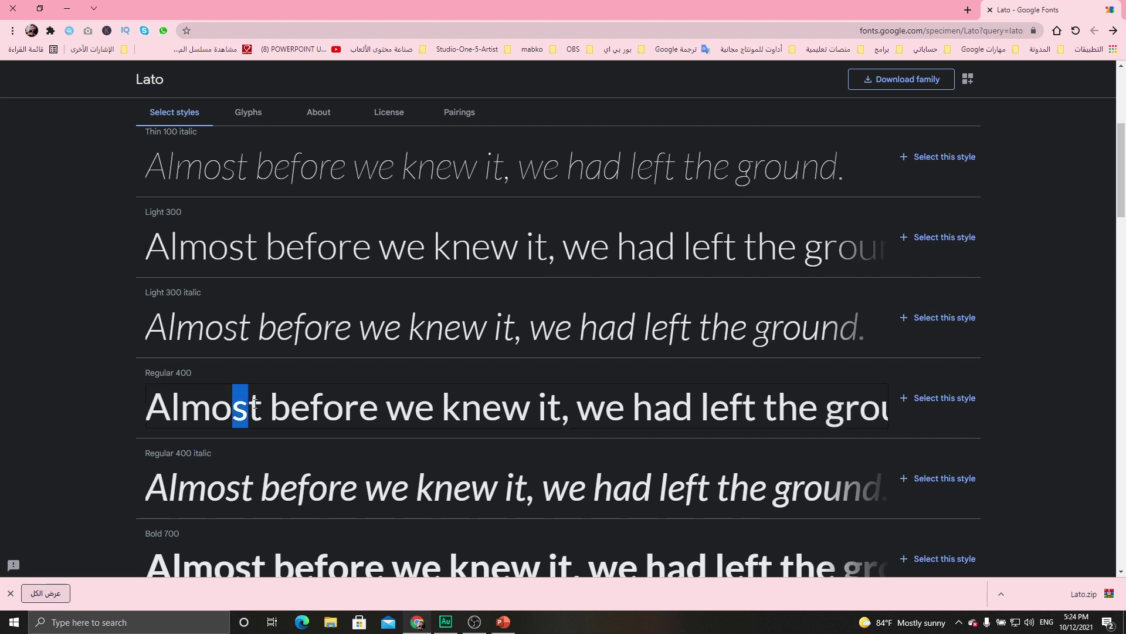
{"action": "scroll", "coordinate": [252, 411], "scroll_direction": "down", "scroll_amount": 2}
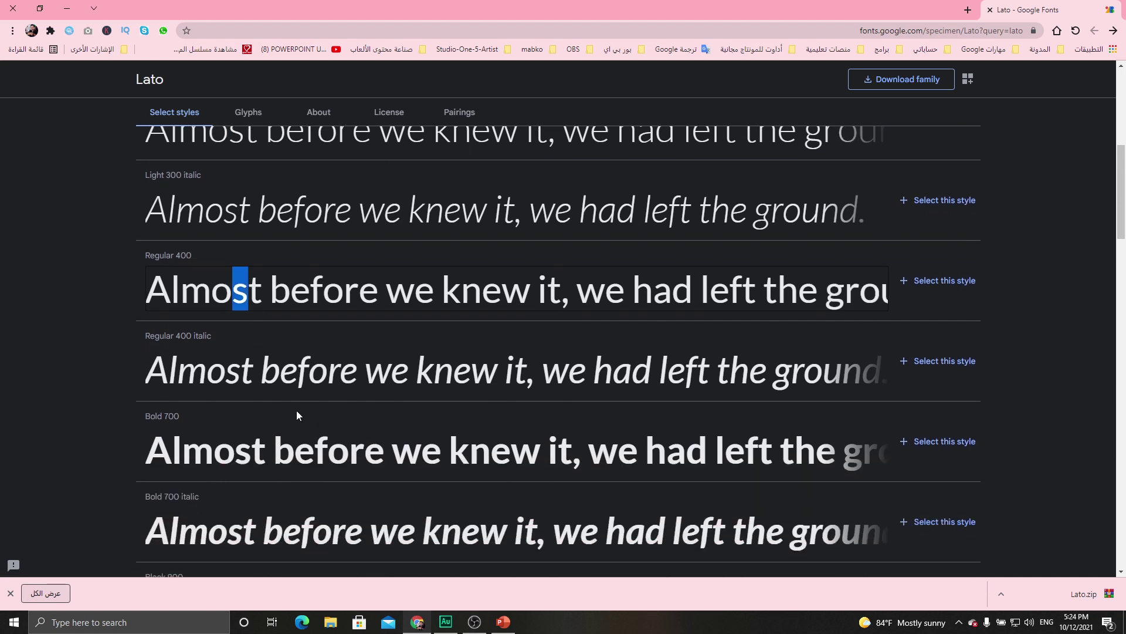
{"action": "scroll", "coordinate": [297, 411], "scroll_direction": "down", "scroll_amount": 2}
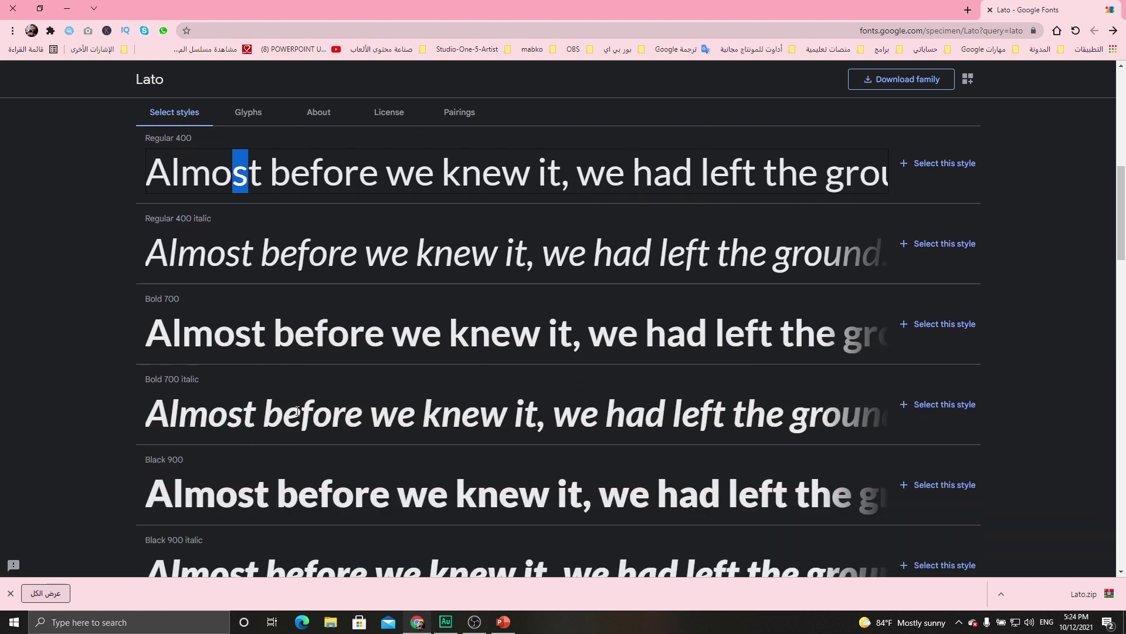
{"action": "scroll", "coordinate": [297, 410], "scroll_direction": "up", "scroll_amount": 3}
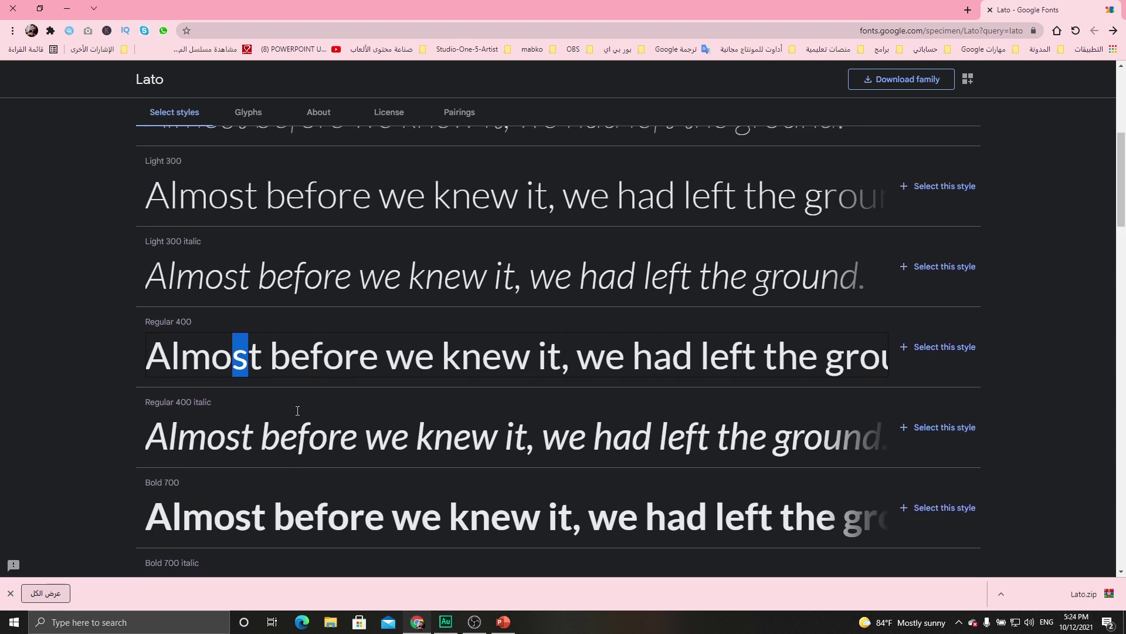
{"action": "scroll", "coordinate": [297, 410], "scroll_direction": "up", "scroll_amount": 3}
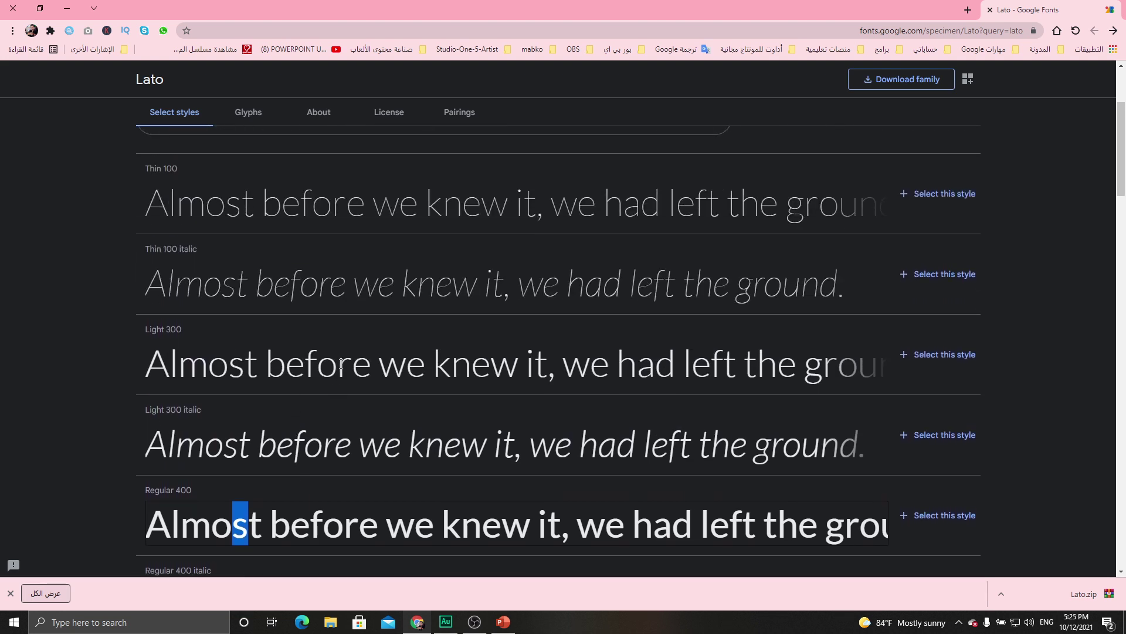
{"action": "scroll", "coordinate": [341, 364], "scroll_direction": "up", "scroll_amount": 2}
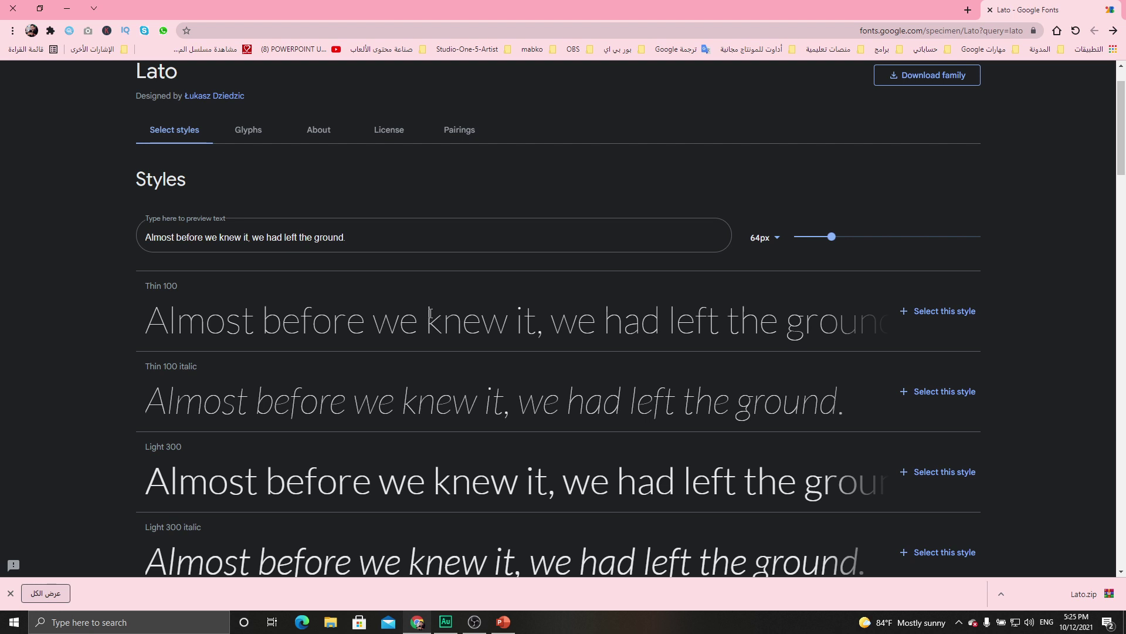
{"action": "scroll", "coordinate": [410, 258], "scroll_direction": "up", "scroll_amount": 1}
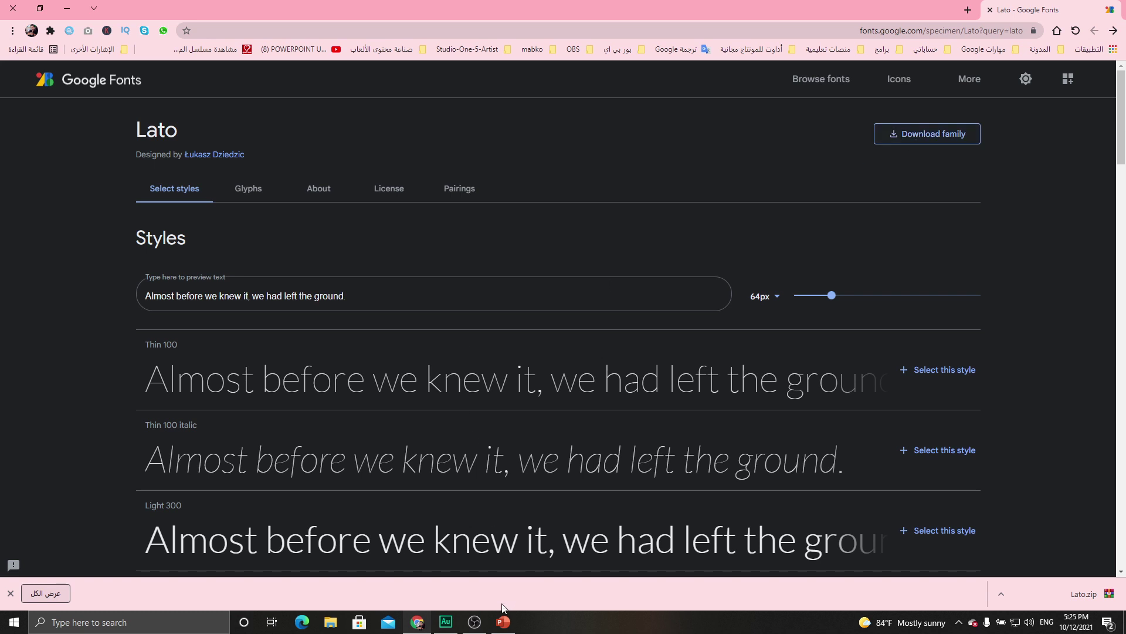
- Insert a first-style WordArt text box and move it up into the sky
{"action": "left_click", "coordinate": [503, 622]}
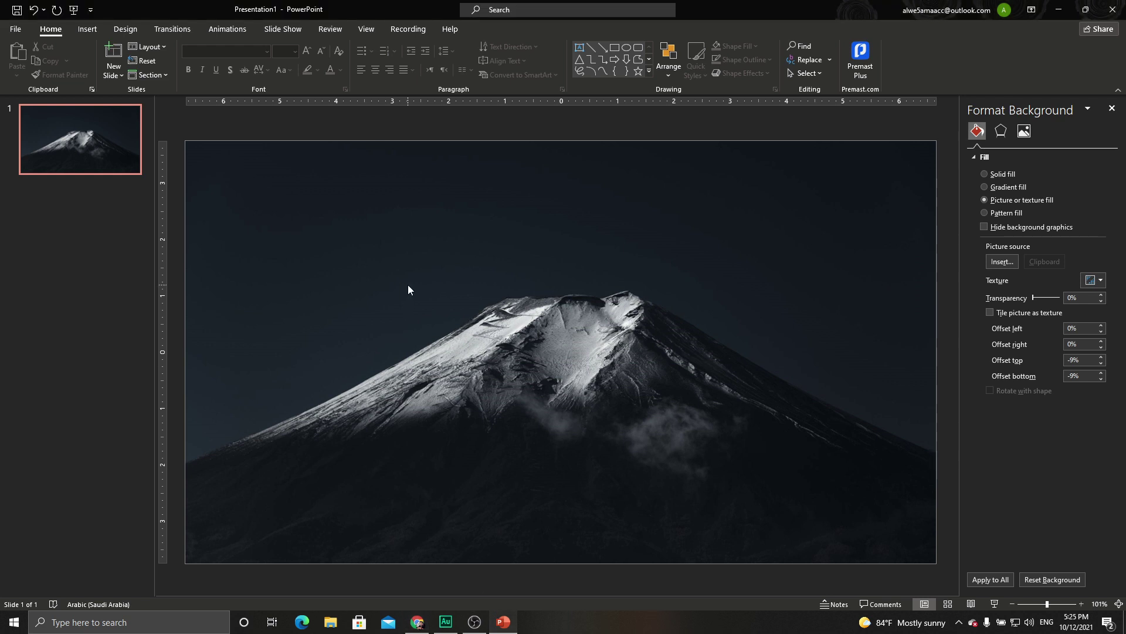
{"action": "left_click", "coordinate": [88, 29]}
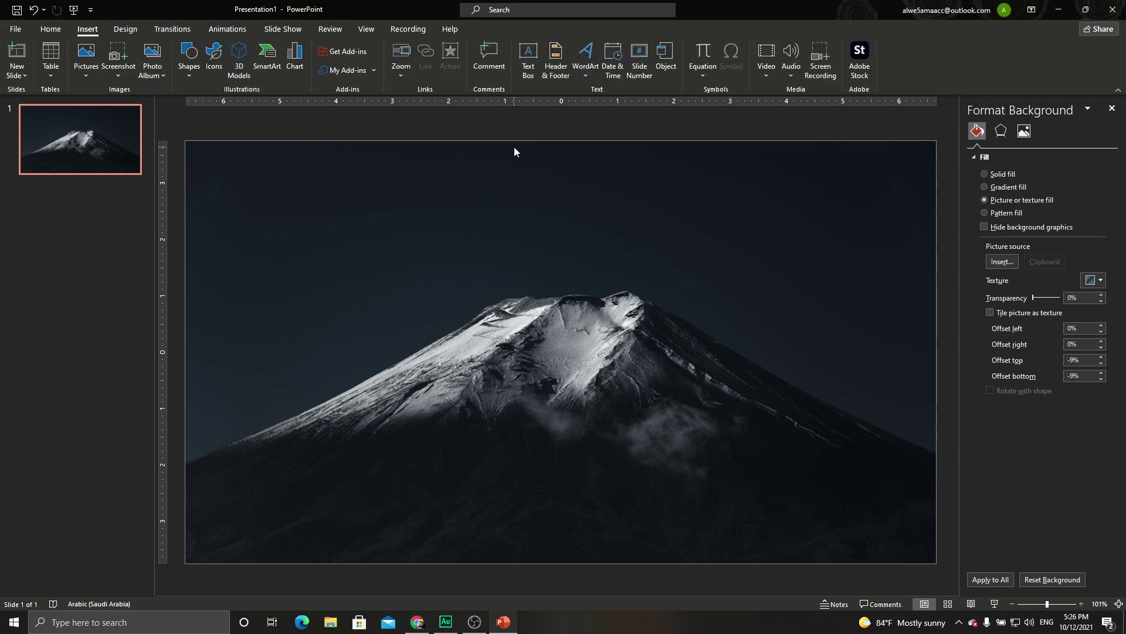
{"action": "left_click", "coordinate": [584, 67]}
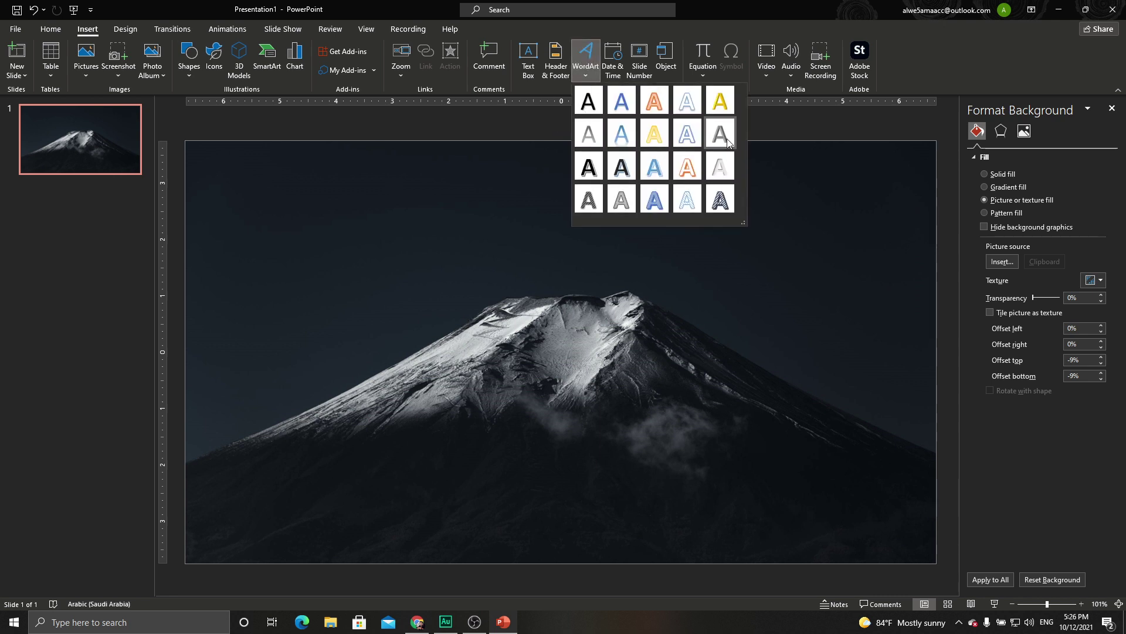
{"action": "left_click", "coordinate": [588, 99]}
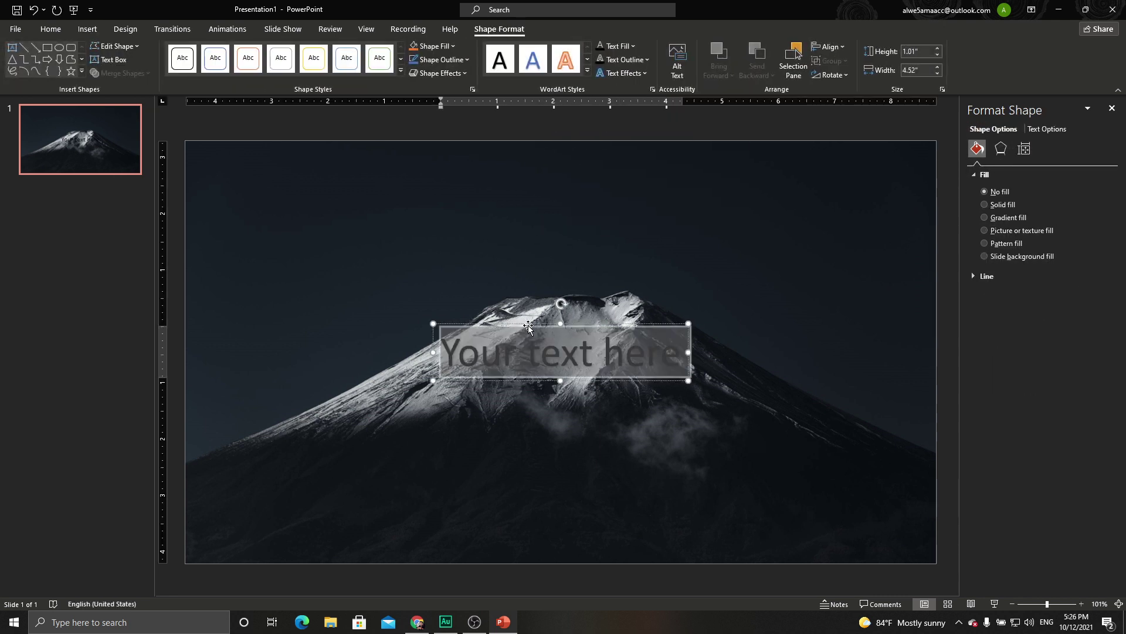
{"action": "mouse_move", "coordinate": [526, 323]}
{"action": "left_mouse_down"}
{"action": "mouse_move", "coordinate": [526, 171]}
{"action": "mouse_move", "coordinate": [526, 180]}
{"action": "left_mouse_up"}
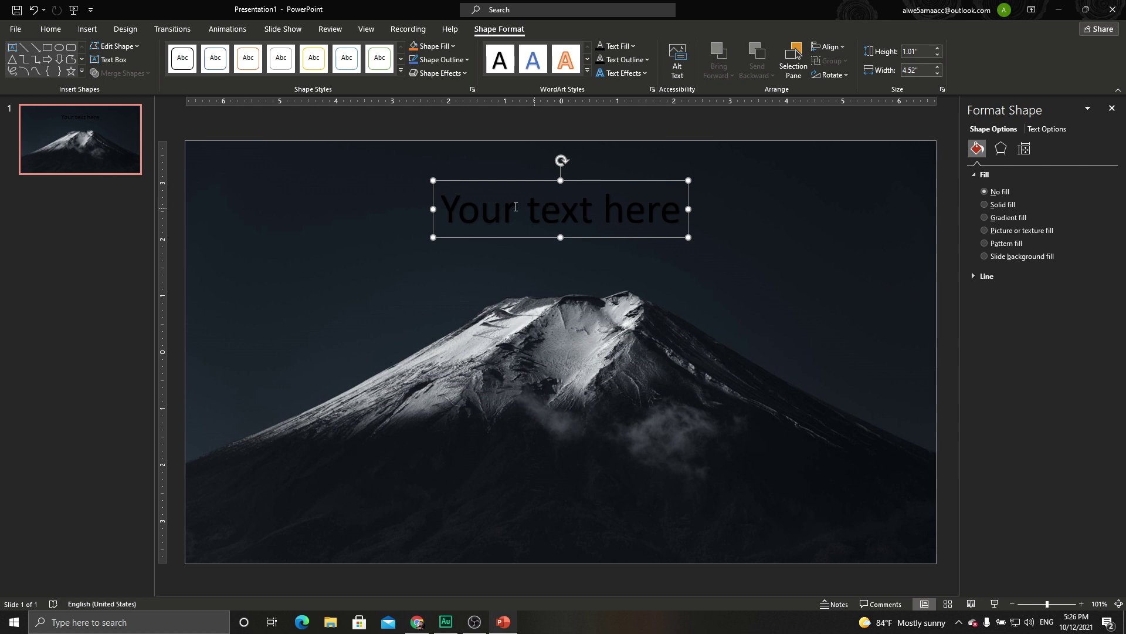
- Replace the WordArt placeholder with the person's name
{"action": "triple_click", "coordinate": [489, 206]}
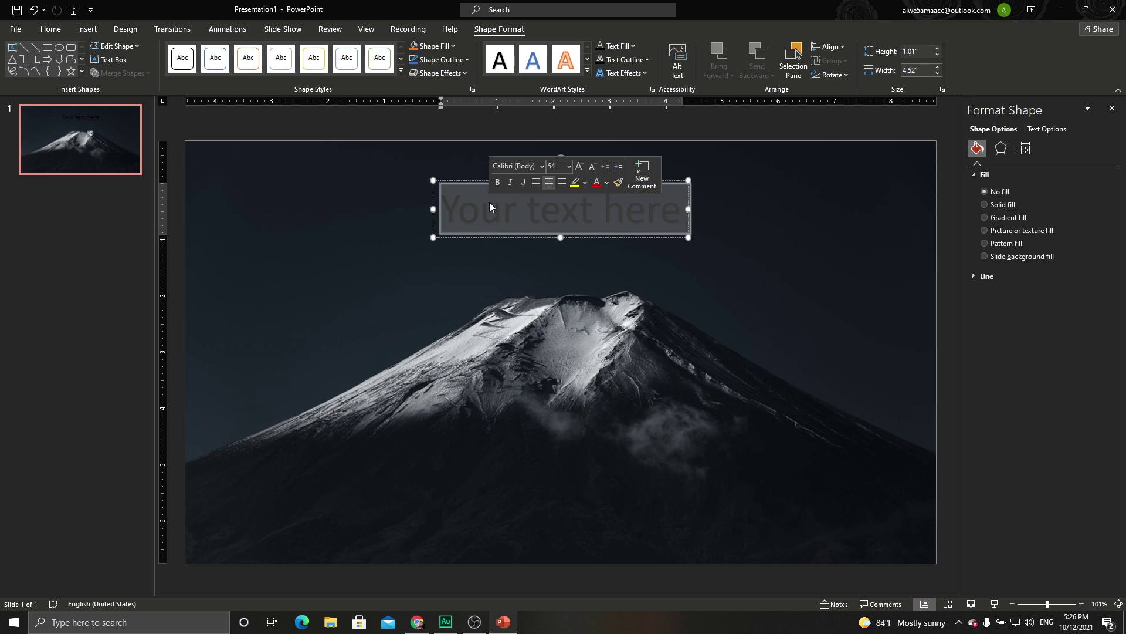
{"action": "type", "text": "A"}
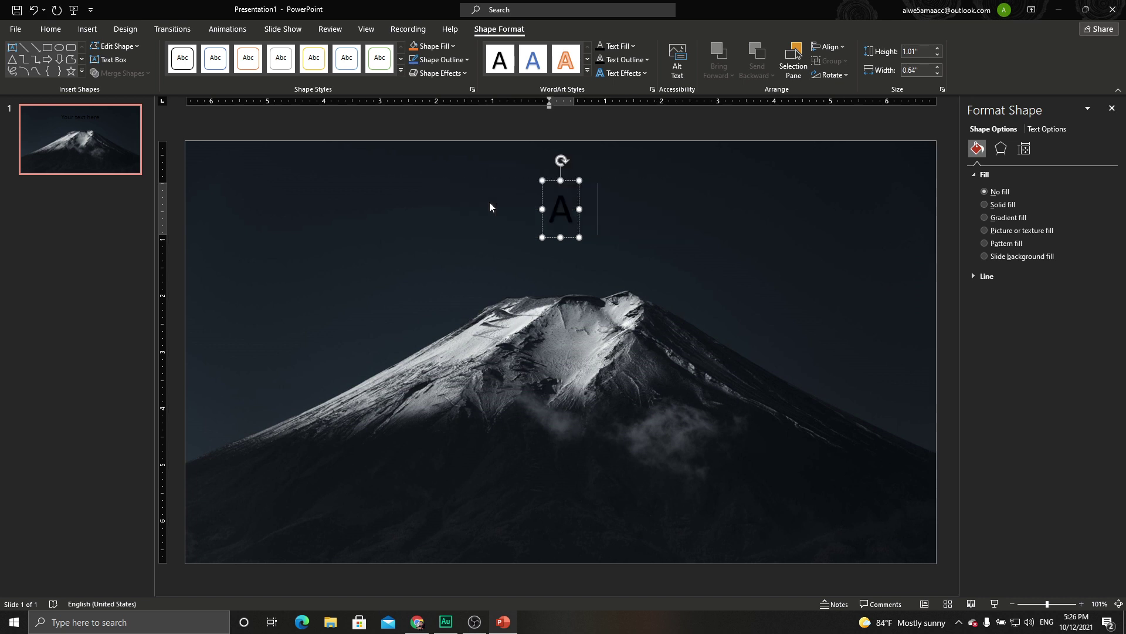
{"action": "type", "text": "h"}
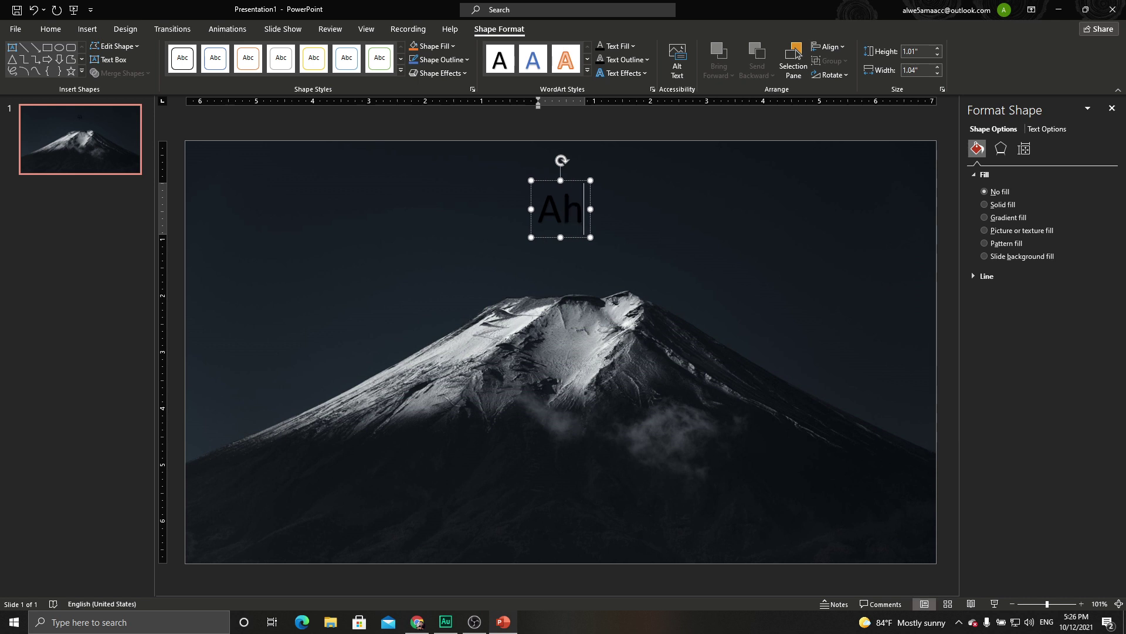
{"action": "type", "text": "mad Sa"}
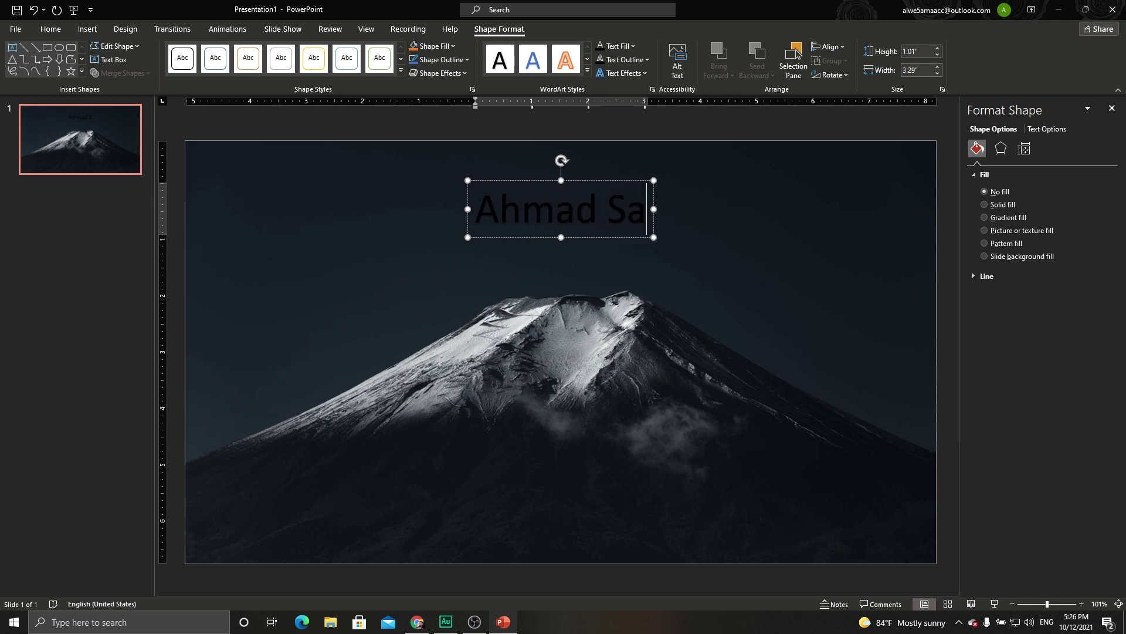
{"action": "type", "text": "leh"}
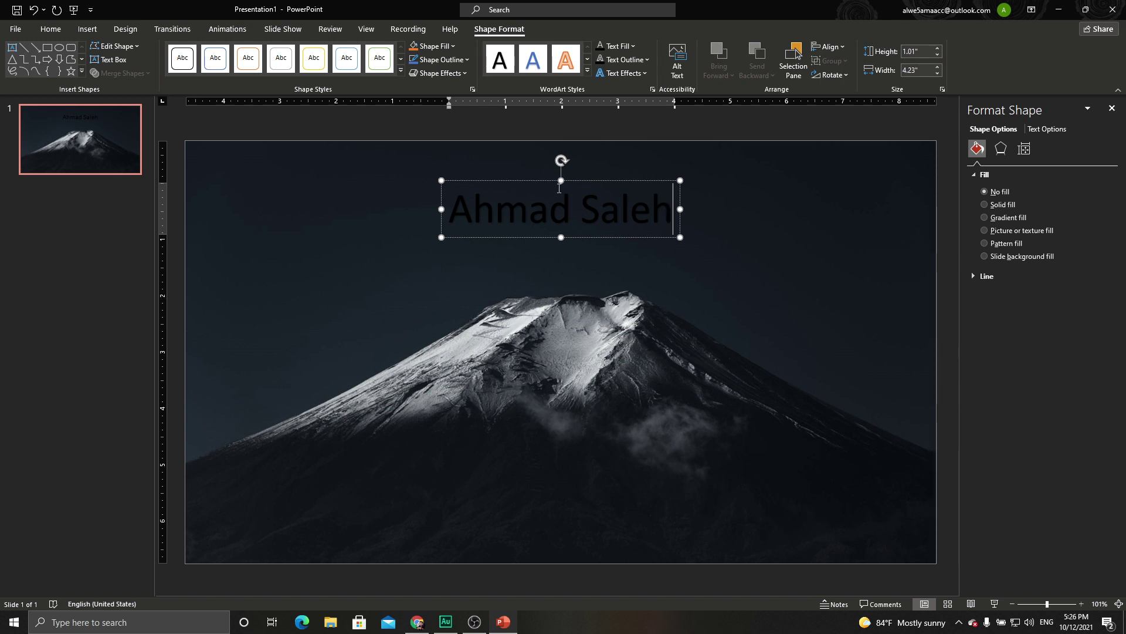
{"action": "left_click", "coordinate": [548, 182]}
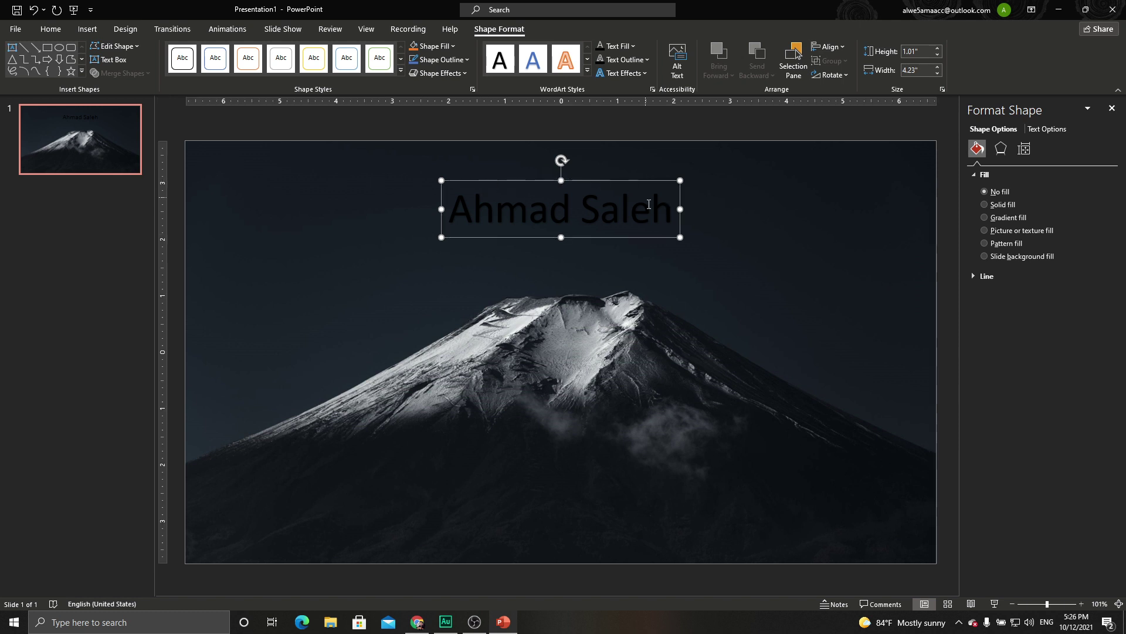
{"action": "left_click", "coordinate": [50, 29]}
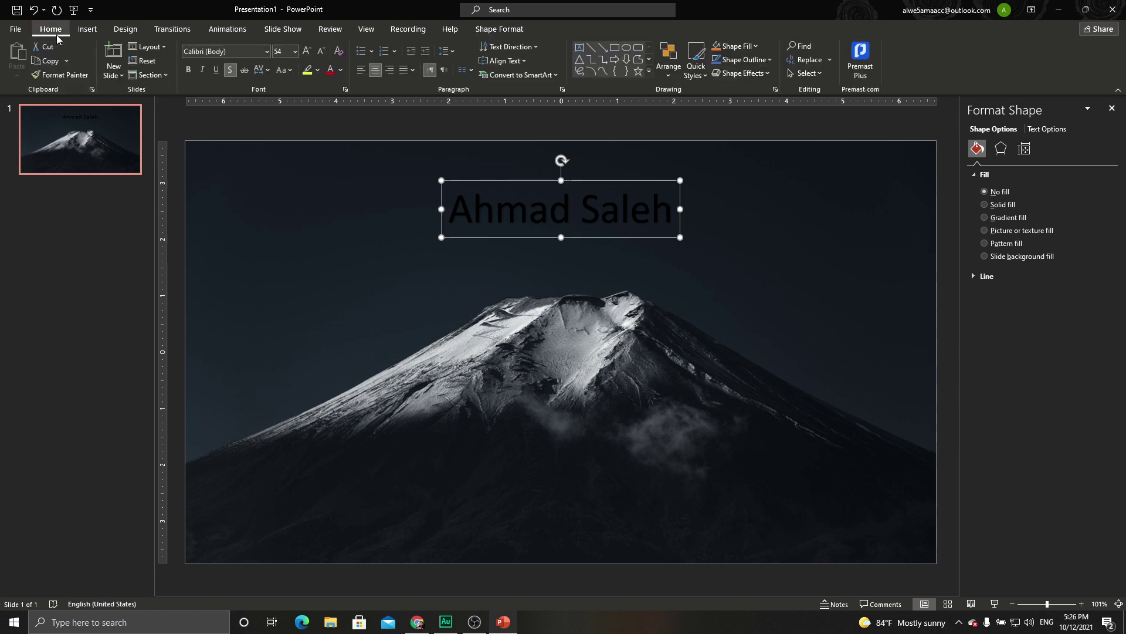
- Change the name's font to Lato Black and centre the box horizontally on the slide
{"action": "left_click", "coordinate": [237, 52]}
{"action": "type", "text": "L"}
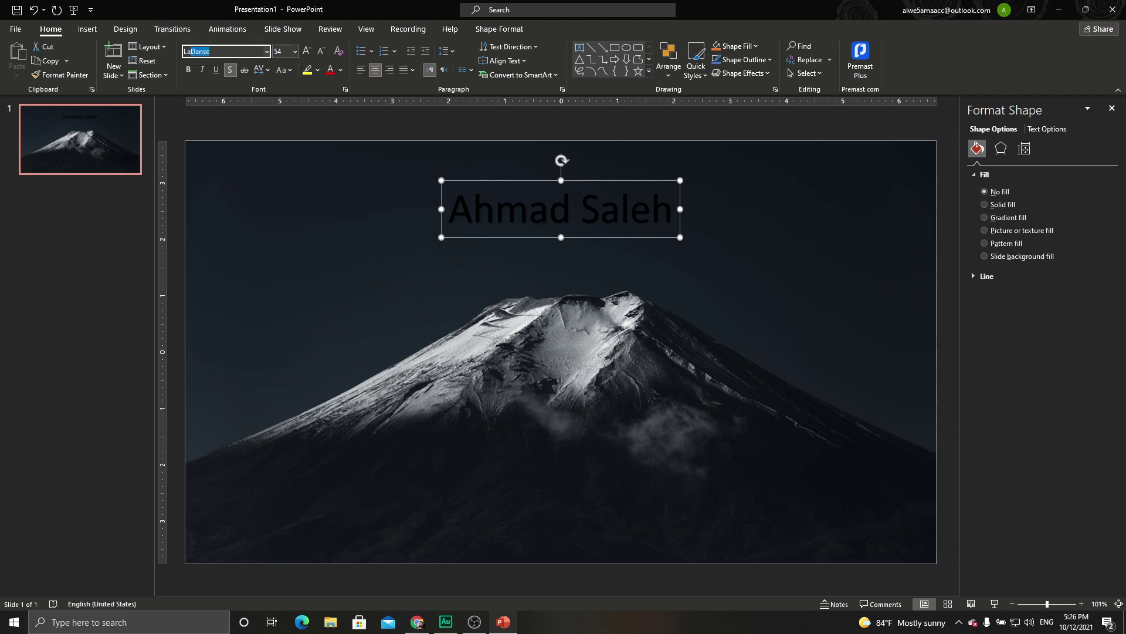
{"action": "type", "text": "ato"}
{"action": "left_click", "coordinate": [268, 52]}
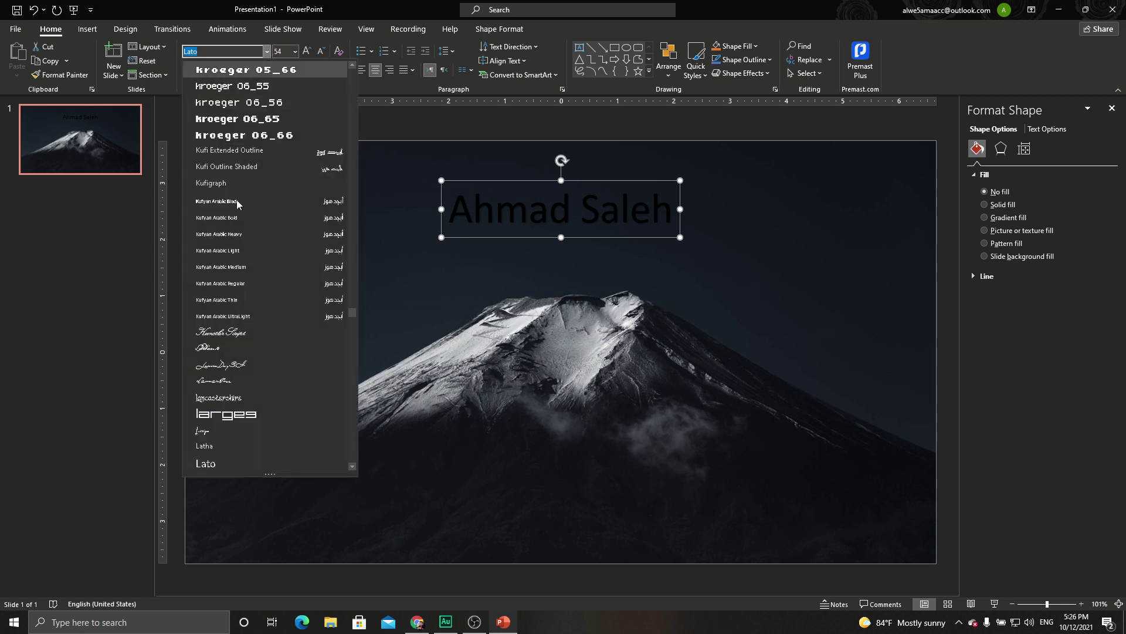
{"action": "scroll", "coordinate": [242, 387], "scroll_direction": "down", "scroll_amount": 4}
{"action": "scroll", "coordinate": [243, 384], "scroll_direction": "down", "scroll_amount": 1}
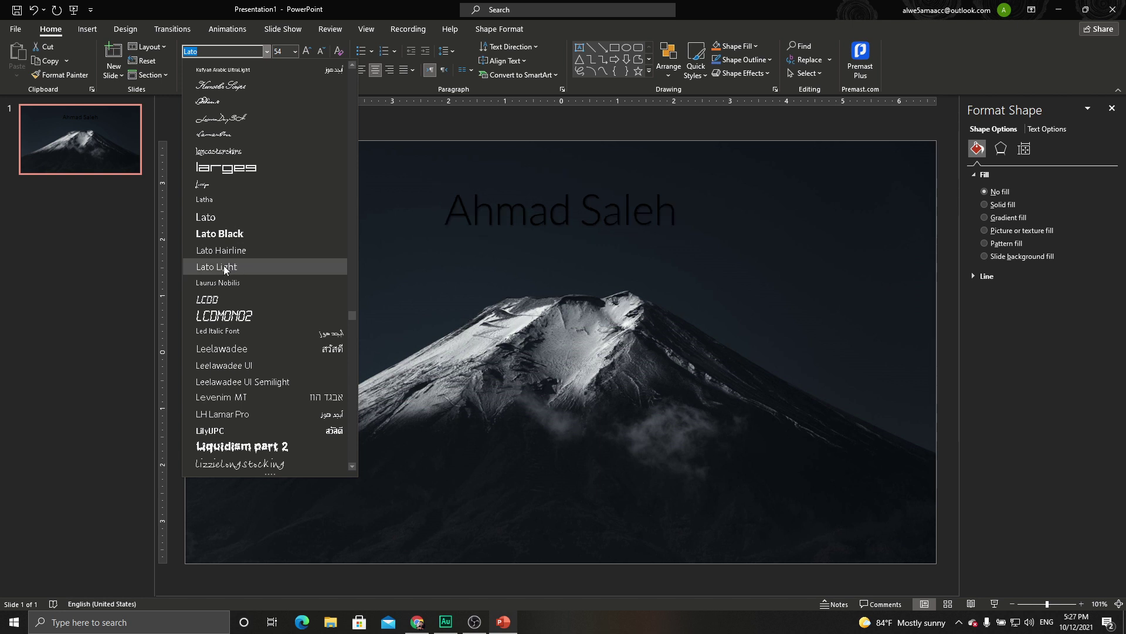
{"action": "left_click", "coordinate": [214, 234]}
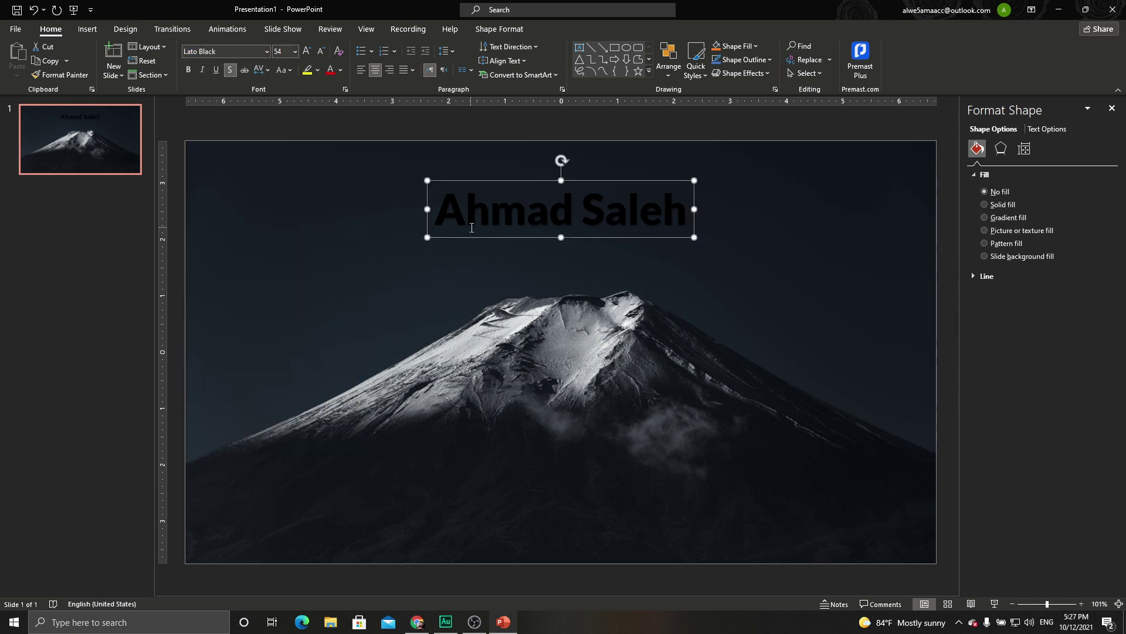
{"action": "left_click_drag", "start_coordinate": [490, 183], "coordinate": [489, 184]}
{"action": "left_click", "coordinate": [343, 71]}
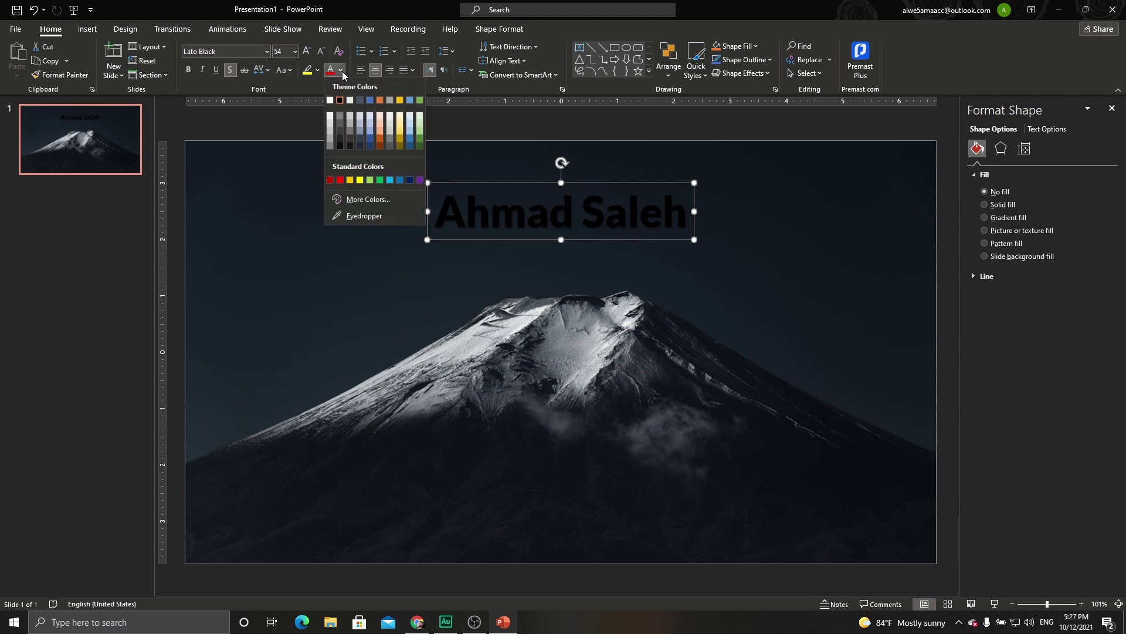
- Colour the title dark blue, enlarge it to 138 pt, and move it up toward the slide top
{"action": "left_click", "coordinate": [369, 146]}
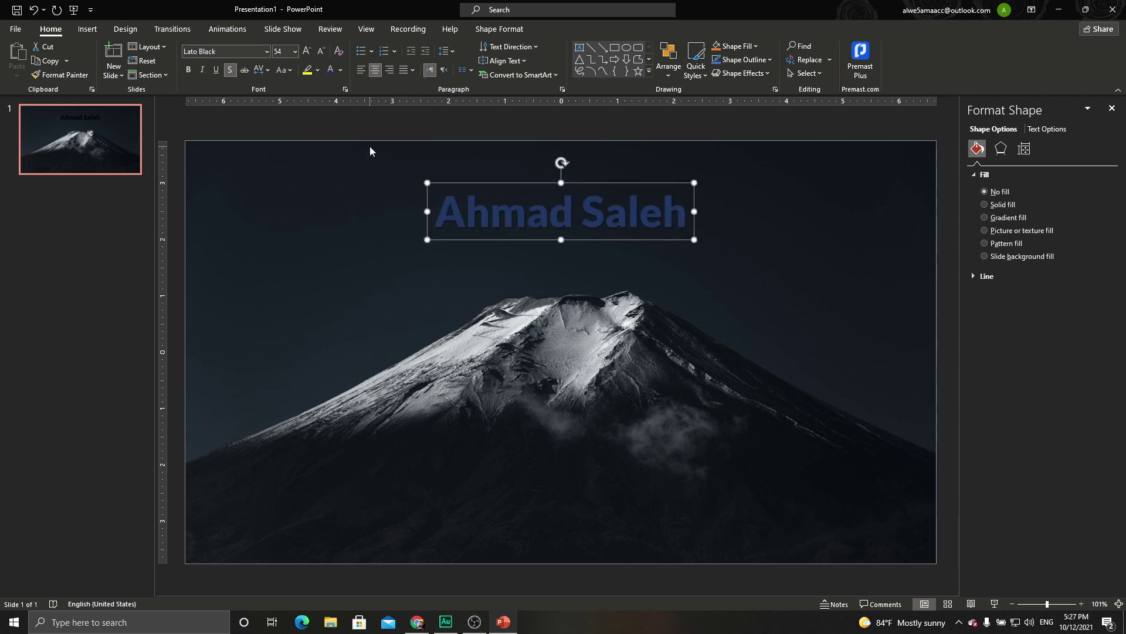
{"action": "left_click", "coordinate": [306, 52]}
{"action": "left_click", "coordinate": [306, 52]}
{"action": "left_click", "coordinate": [306, 51]}
{"action": "left_click", "coordinate": [306, 51]}
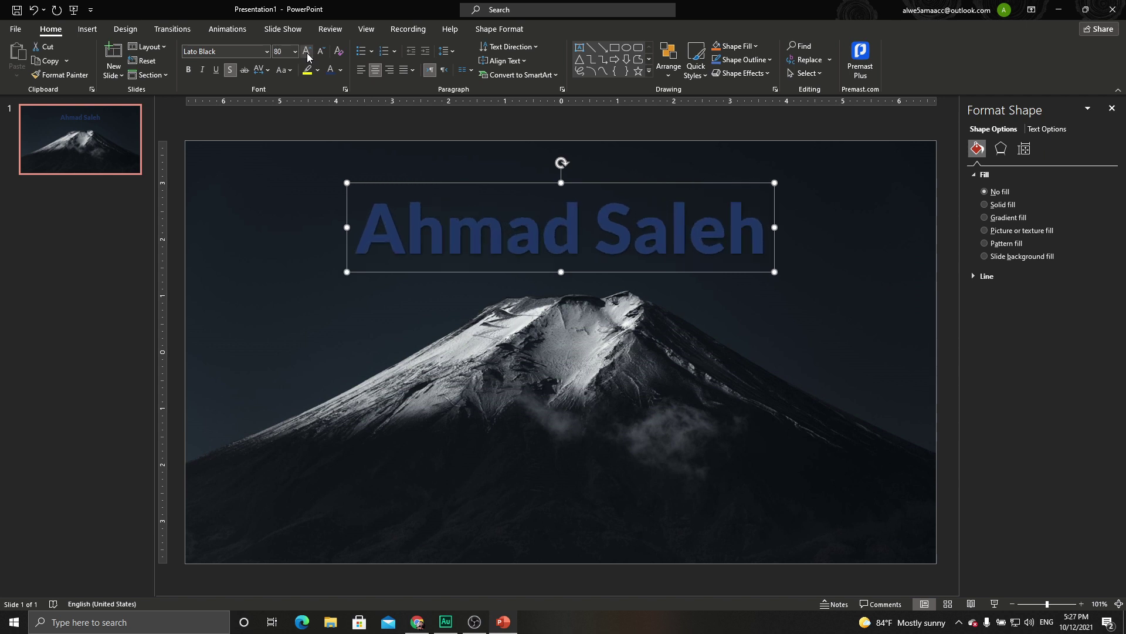
{"action": "left_click", "coordinate": [307, 52]}
{"action": "left_click", "coordinate": [307, 52]}
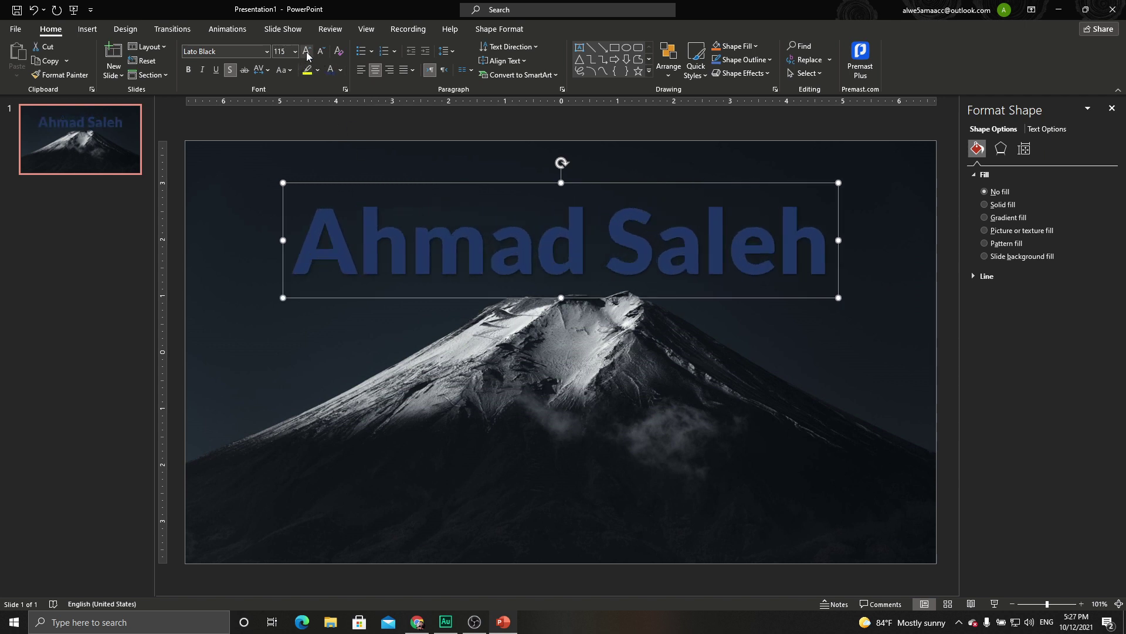
{"action": "left_click", "coordinate": [306, 52]}
{"action": "left_click_drag", "start_coordinate": [487, 182], "coordinate": [487, 158]}
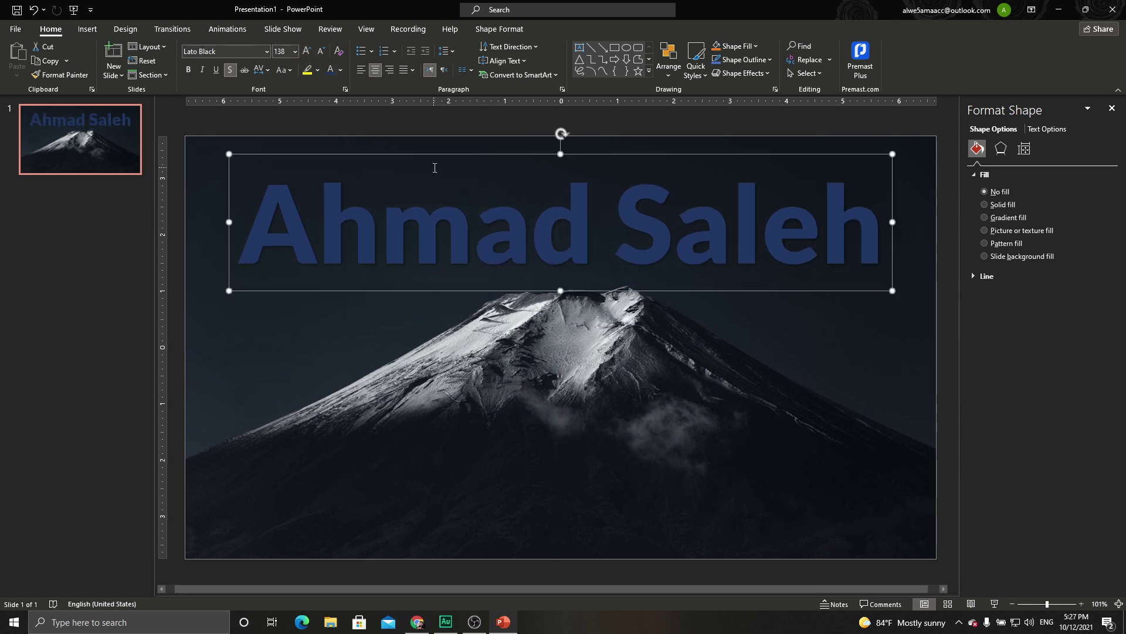
{"action": "left_click", "coordinate": [89, 31]}
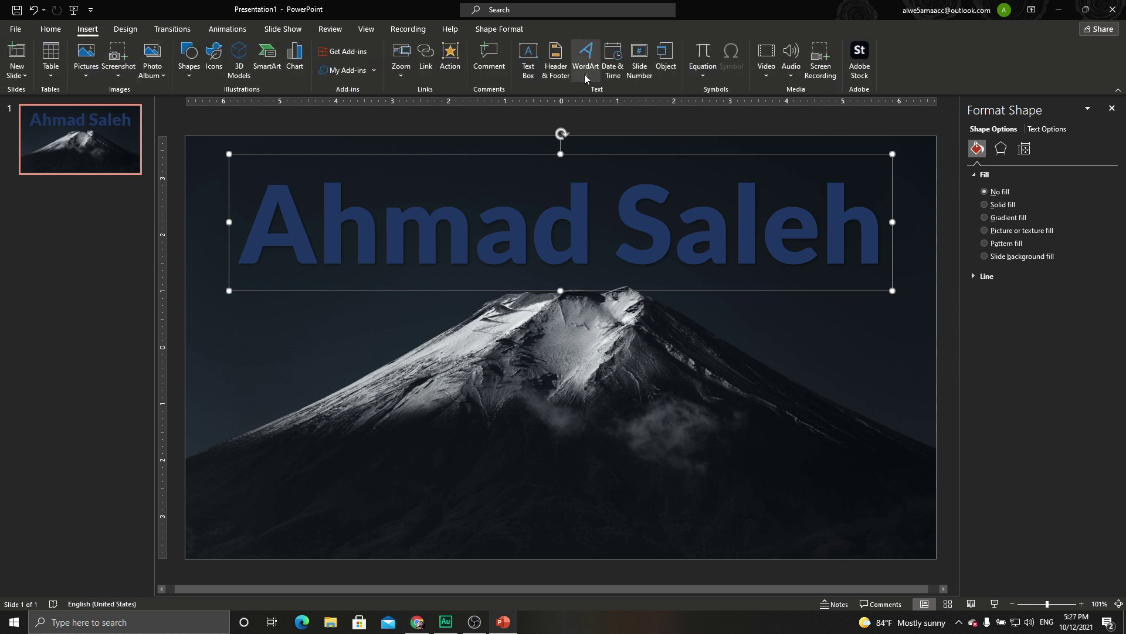
- Duplicate the name text box and move the copy below the original title
{"action": "key", "text": "ctrl+z"}
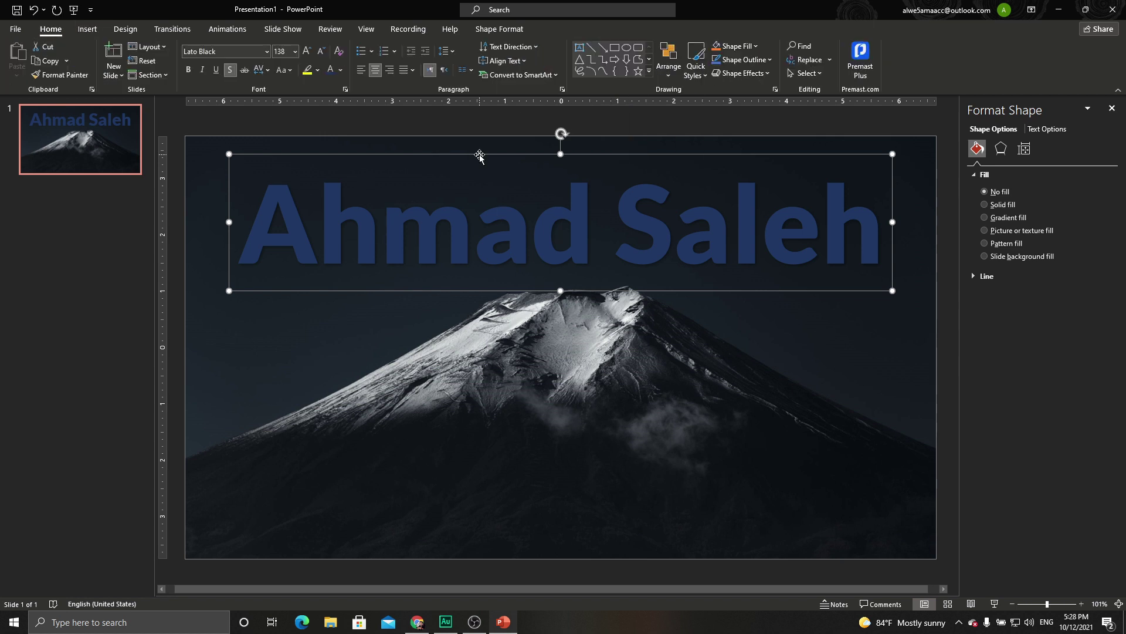
{"action": "key", "text": "ctrl+d"}
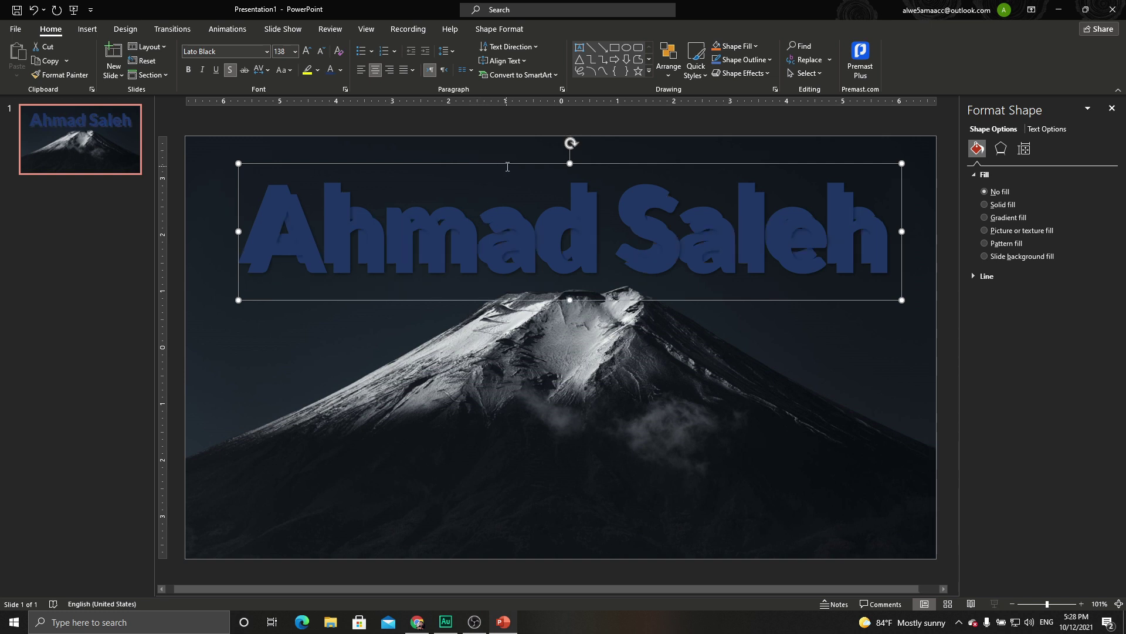
{"action": "left_click_drag", "start_coordinate": [508, 167], "coordinate": [495, 257]}
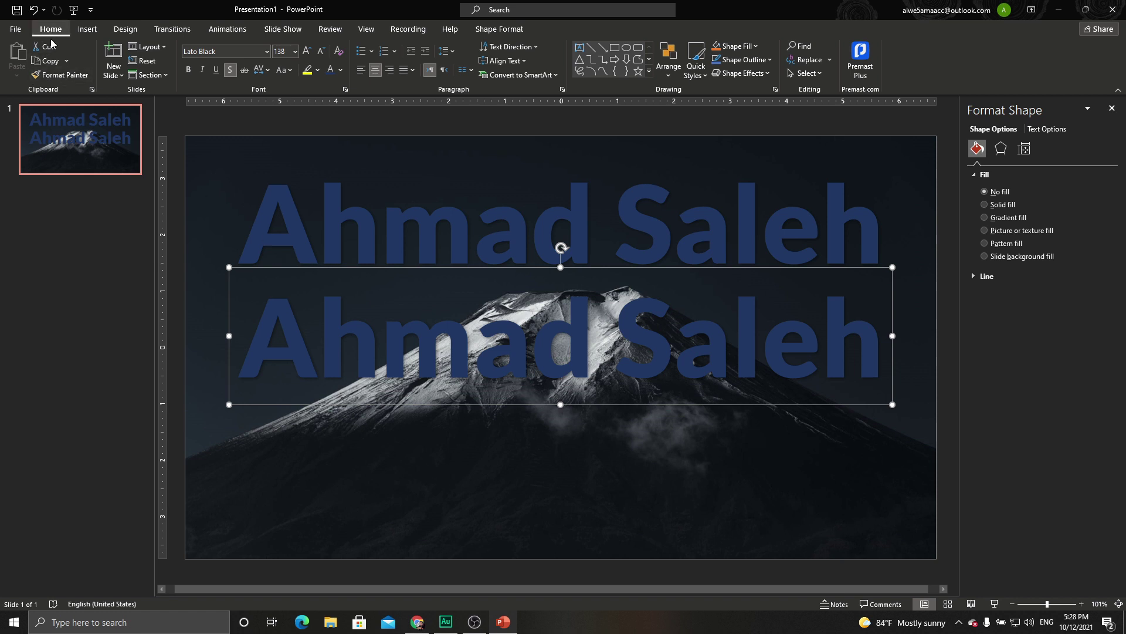
- Set the copy's font to Lato Light and its colour to pale blue
{"action": "left_click", "coordinate": [224, 50]}
{"action": "left_click", "coordinate": [222, 51]}
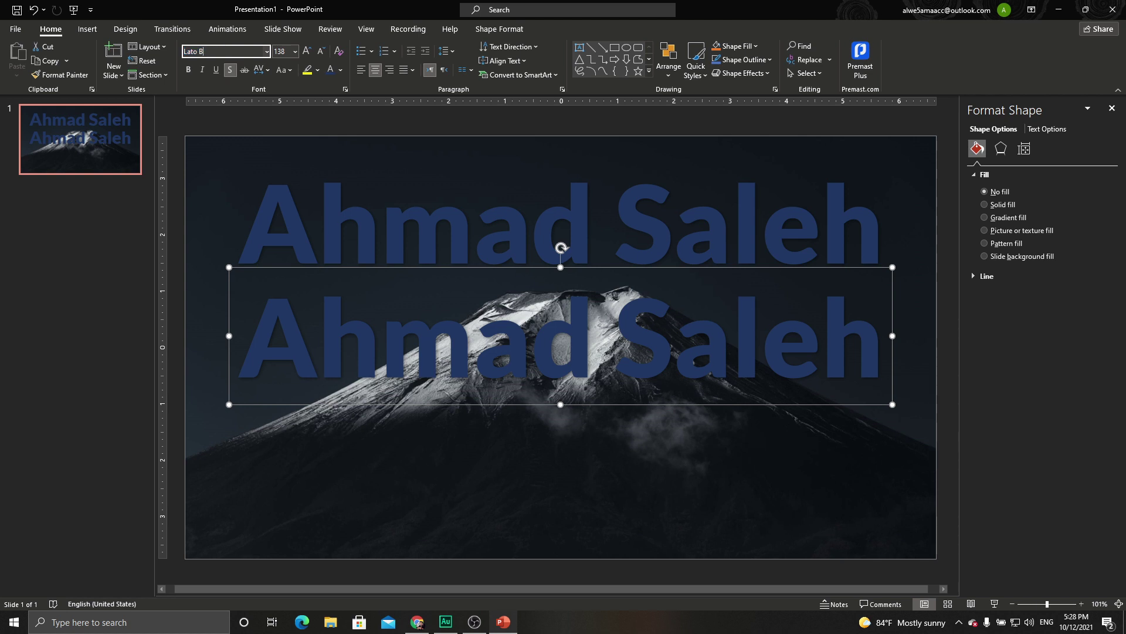
{"action": "type", "text": "Light"}
{"action": "key", "text": "Return"}
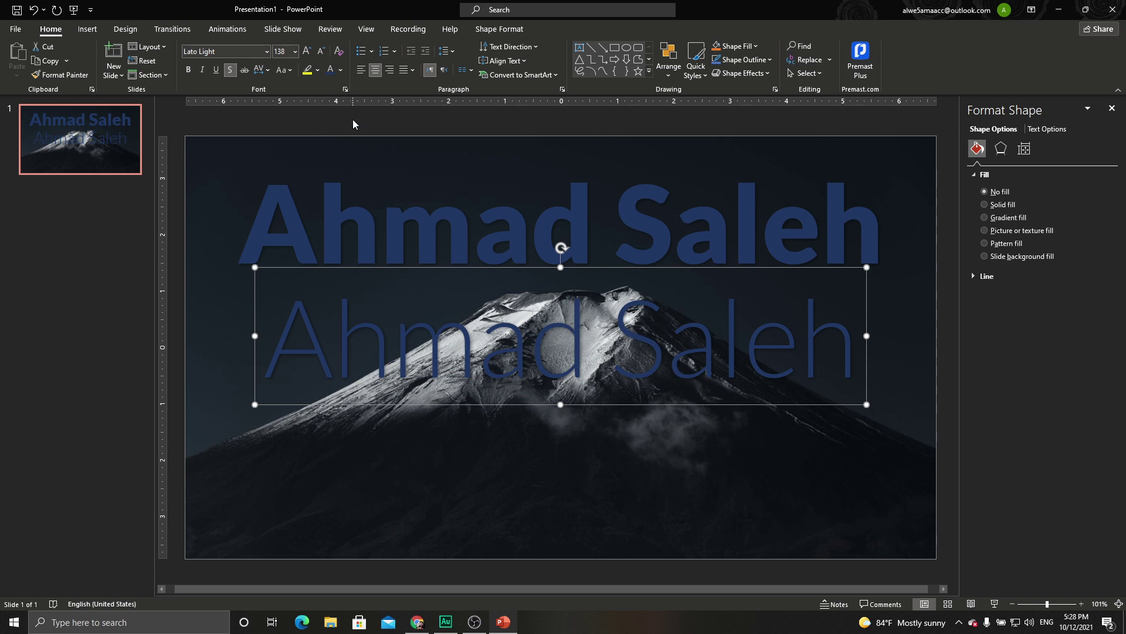
{"action": "left_click", "coordinate": [340, 70]}
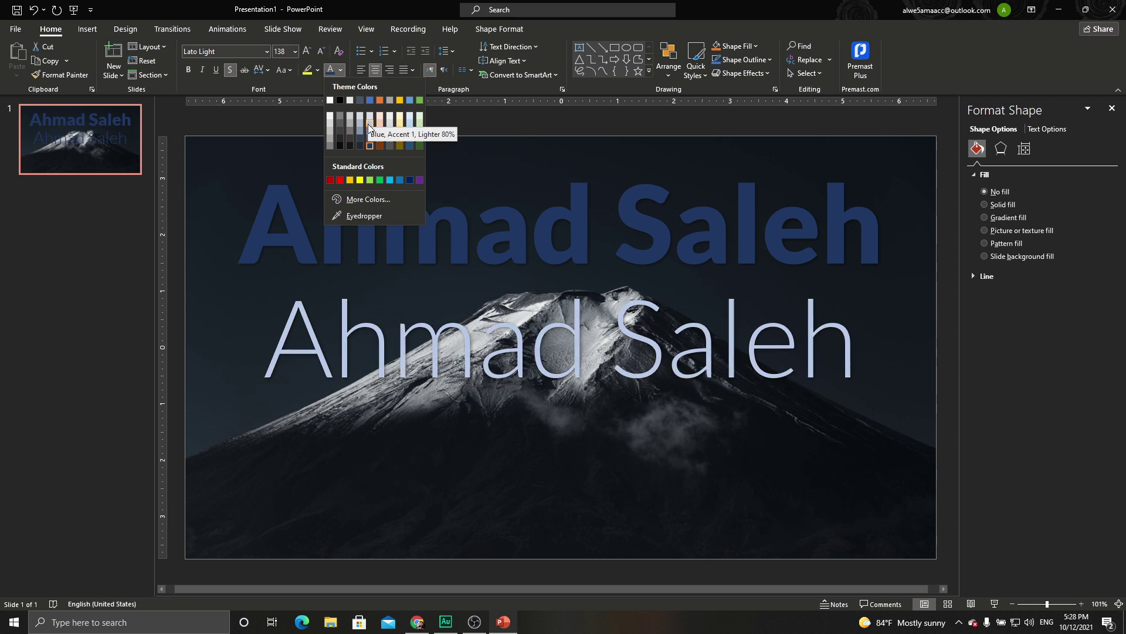
{"action": "left_click", "coordinate": [371, 119]}
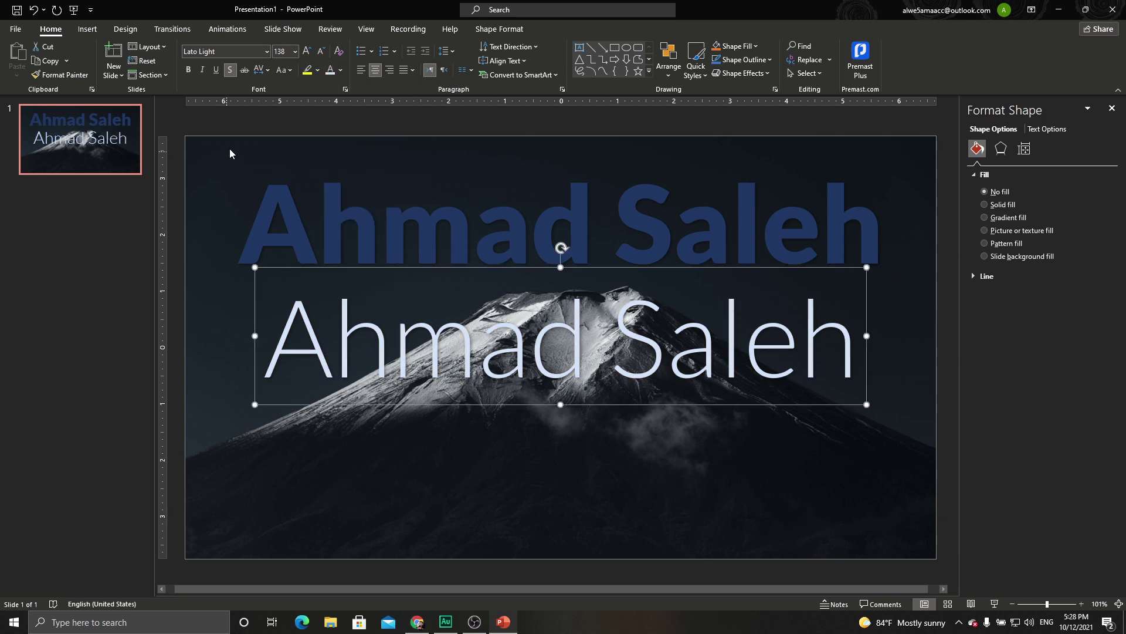
- Add a shadow to the pale text and return it below the blue title
{"action": "left_click", "coordinate": [228, 70]}
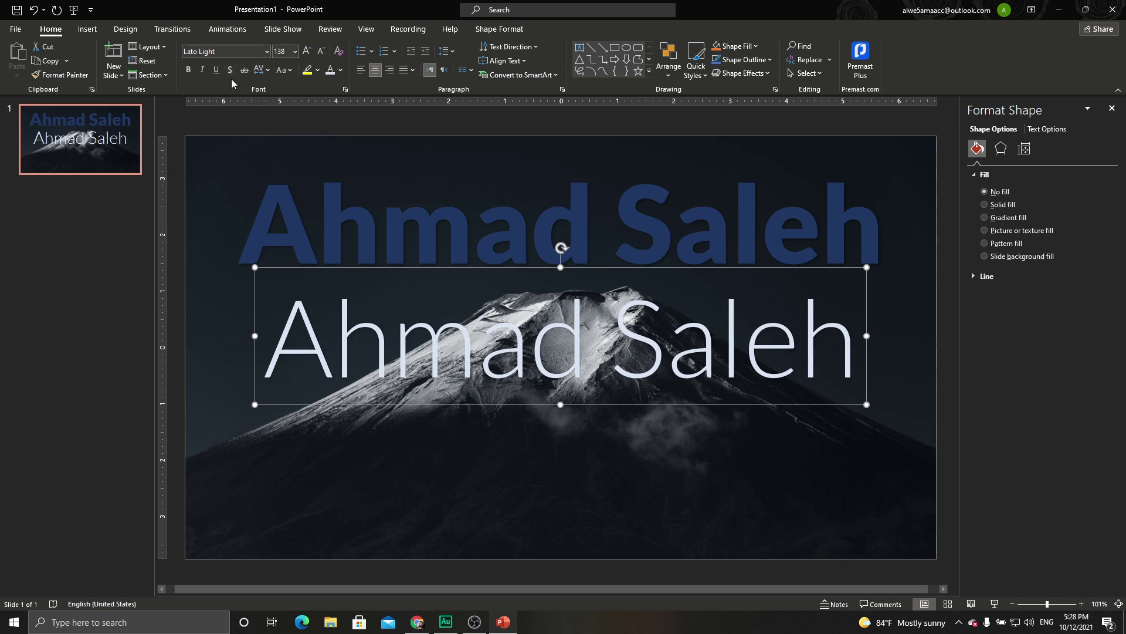
{"action": "left_click_drag", "start_coordinate": [382, 267], "coordinate": [366, 157]}
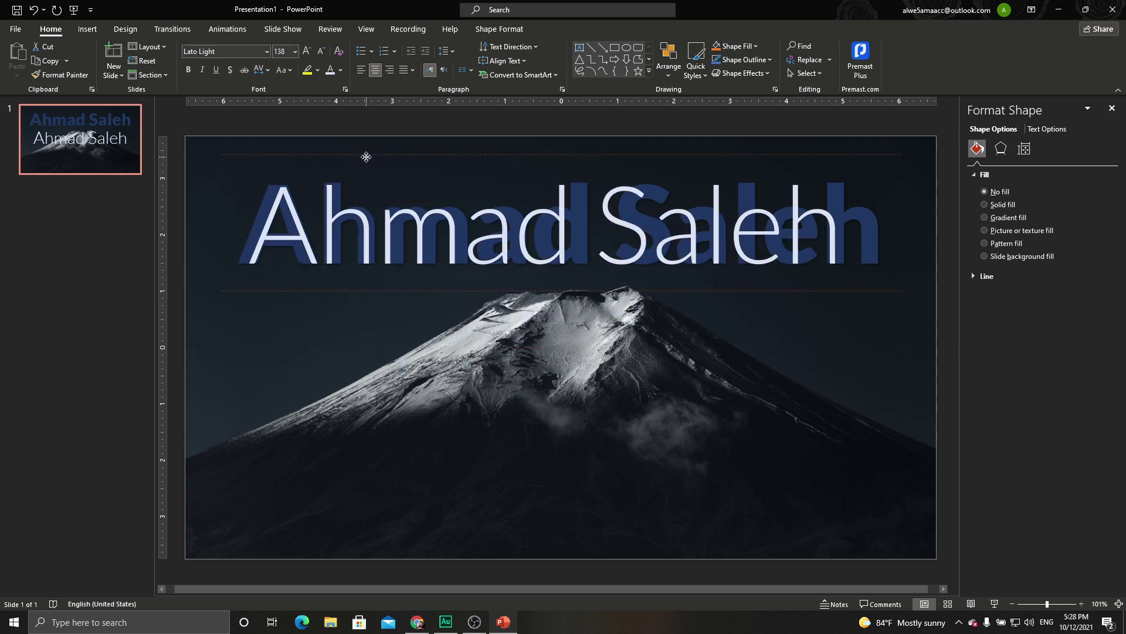
{"action": "left_click_drag", "start_coordinate": [366, 156], "coordinate": [362, 155]}
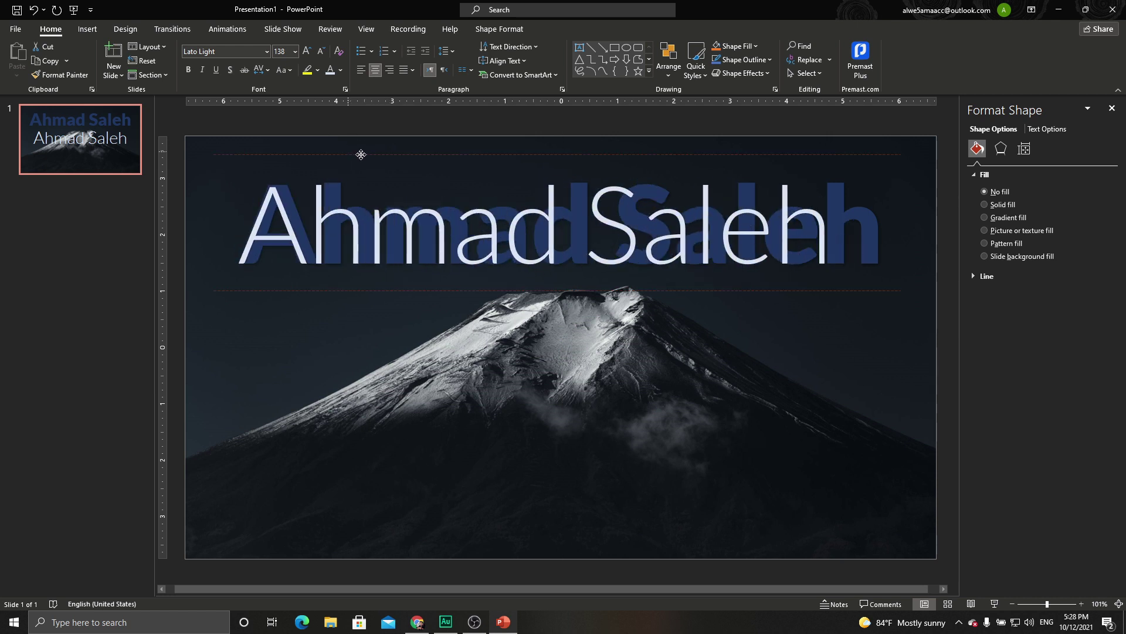
{"action": "left_click_drag", "start_coordinate": [362, 154], "coordinate": [377, 263]}
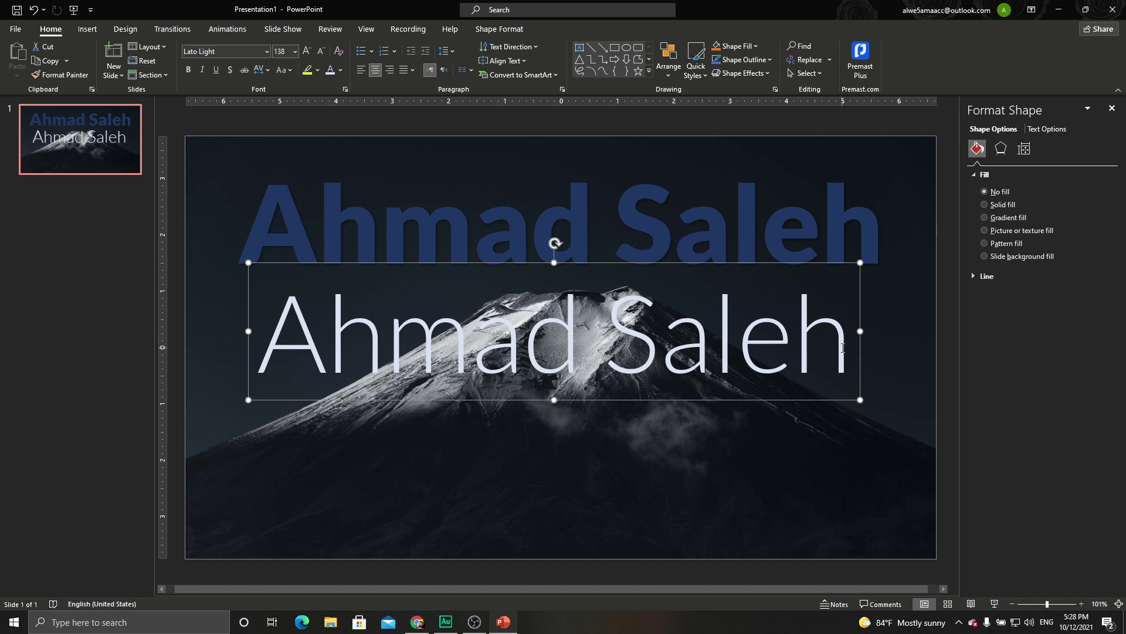
- Delete every letter of the pale copy except the A
{"action": "left_click_drag", "start_coordinate": [847, 344], "coordinate": [502, 332]}
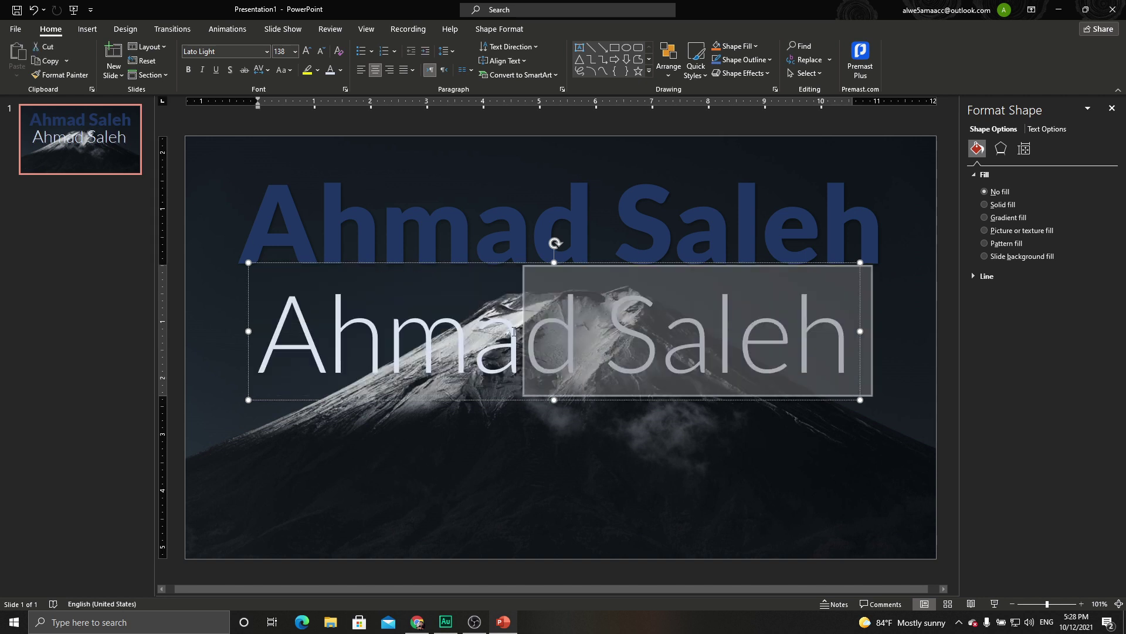
{"action": "key", "text": "shift+Left"}
{"action": "key", "text": "shift+Left"}
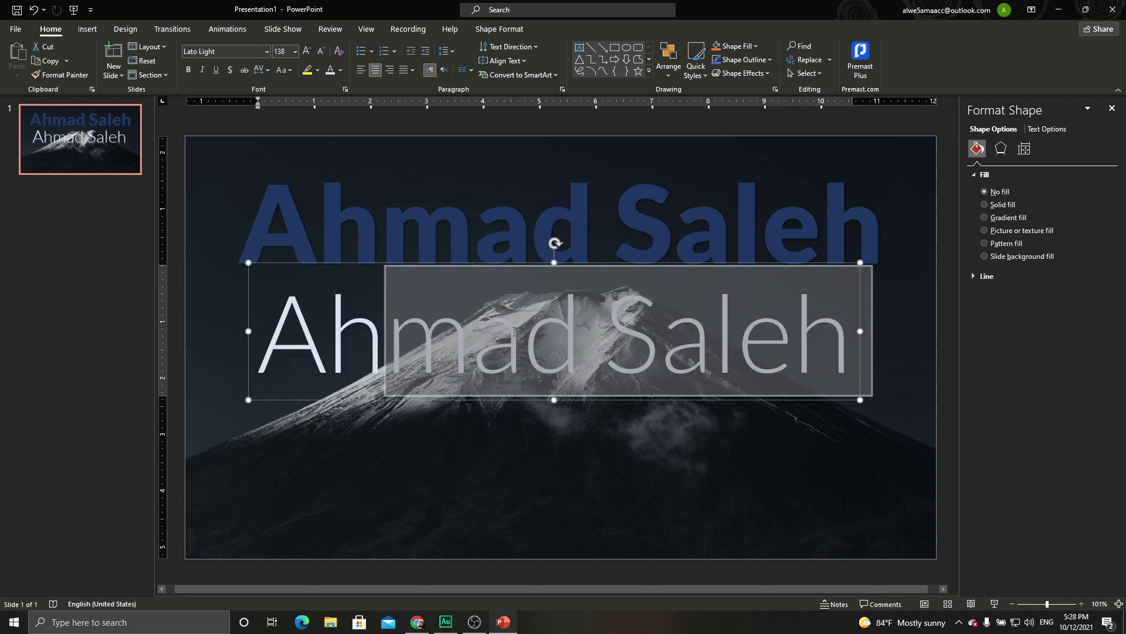
{"action": "key", "text": "shift+Left"}
{"action": "key", "text": "BackSpace"}
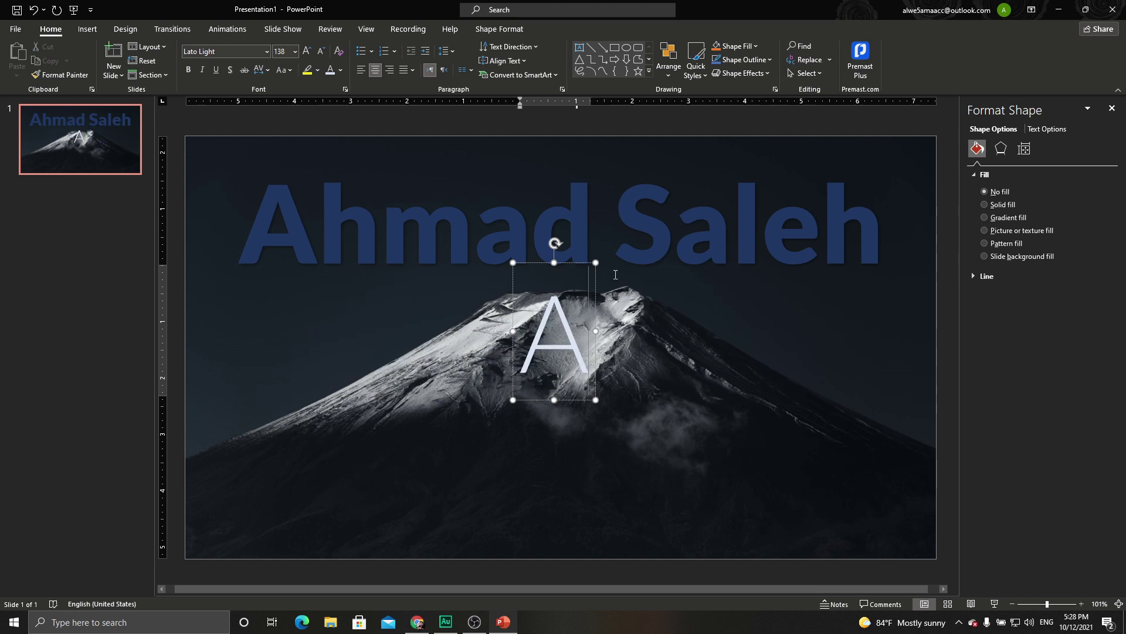
- Position the pale A over the first letter of the blue title
{"action": "left_click_drag", "start_coordinate": [557, 259], "coordinate": [310, 152]}
{"action": "scroll", "coordinate": [276, 223], "scroll_direction": "up", "scroll_amount": 5, "text": "ctrl"}
{"action": "scroll", "coordinate": [270, 217], "scroll_direction": "up", "scroll_amount": 3, "text": "ctrl"}
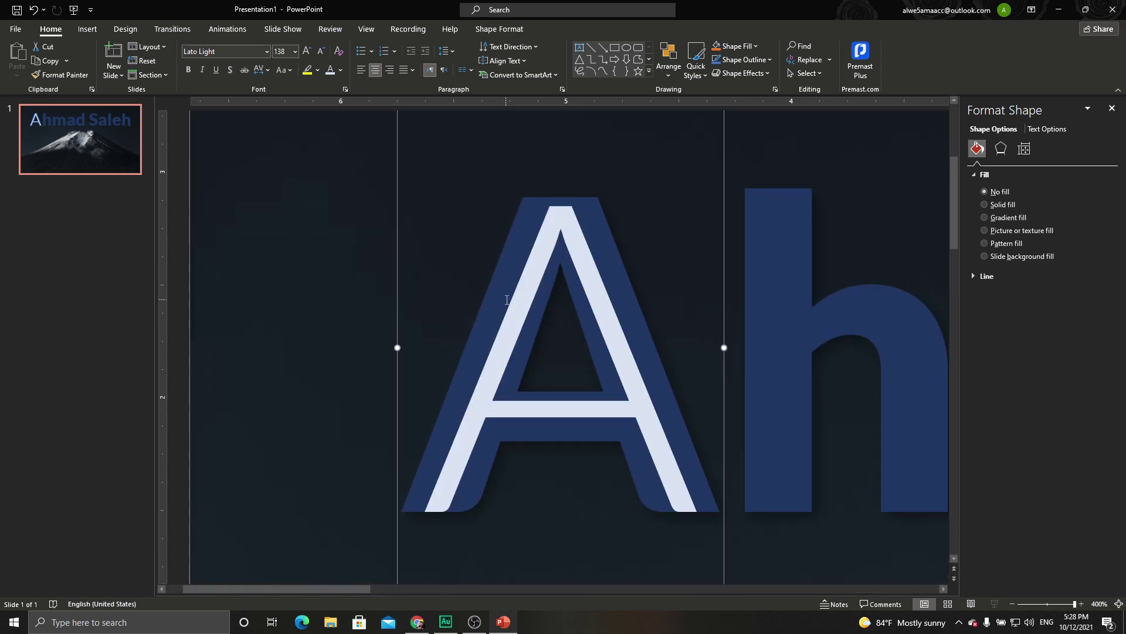
{"action": "scroll", "coordinate": [515, 310], "scroll_direction": "down", "scroll_amount": 2, "text": "ctrl"}
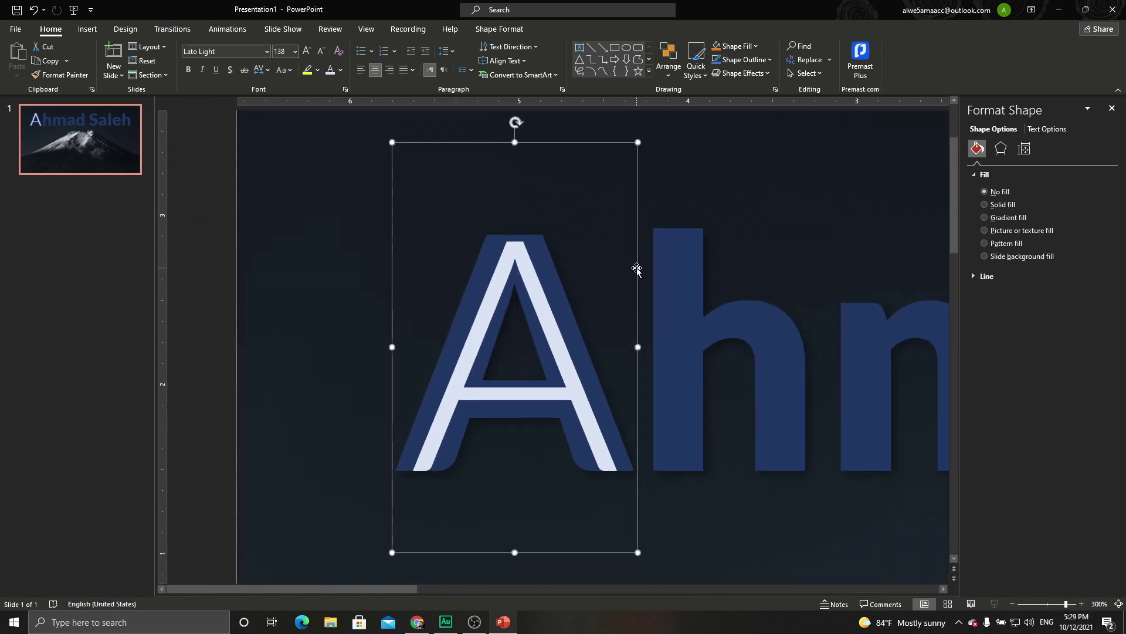
{"action": "key", "text": "ctrl+z"}
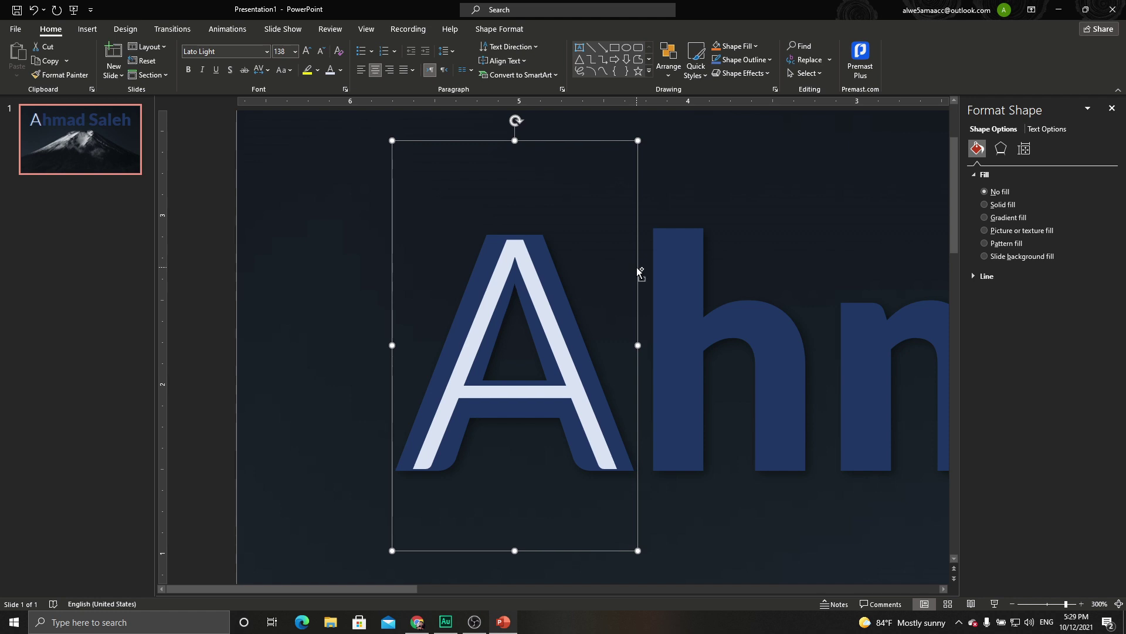
- Duplicate the A box, change its letter to h, and align it over the blue h
{"action": "key", "text": "ctrl+y"}
{"action": "left_click_drag", "start_coordinate": [661, 211], "coordinate": [847, 213]}
{"action": "left_click", "coordinate": [724, 308]}
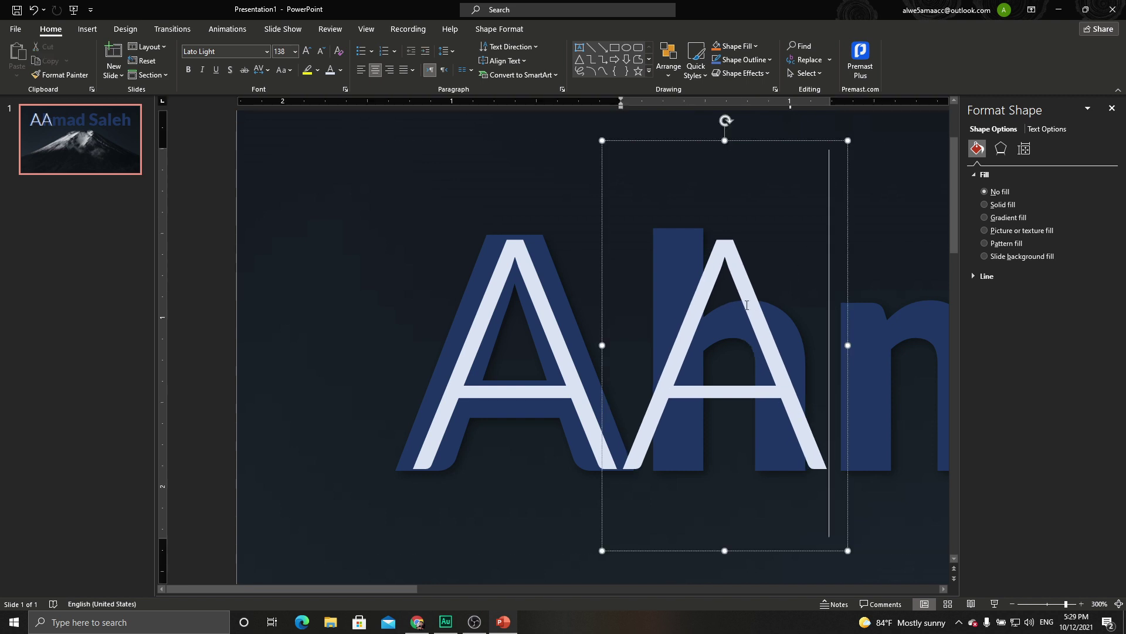
{"action": "left_click_drag", "start_coordinate": [724, 308], "coordinate": [696, 310]}
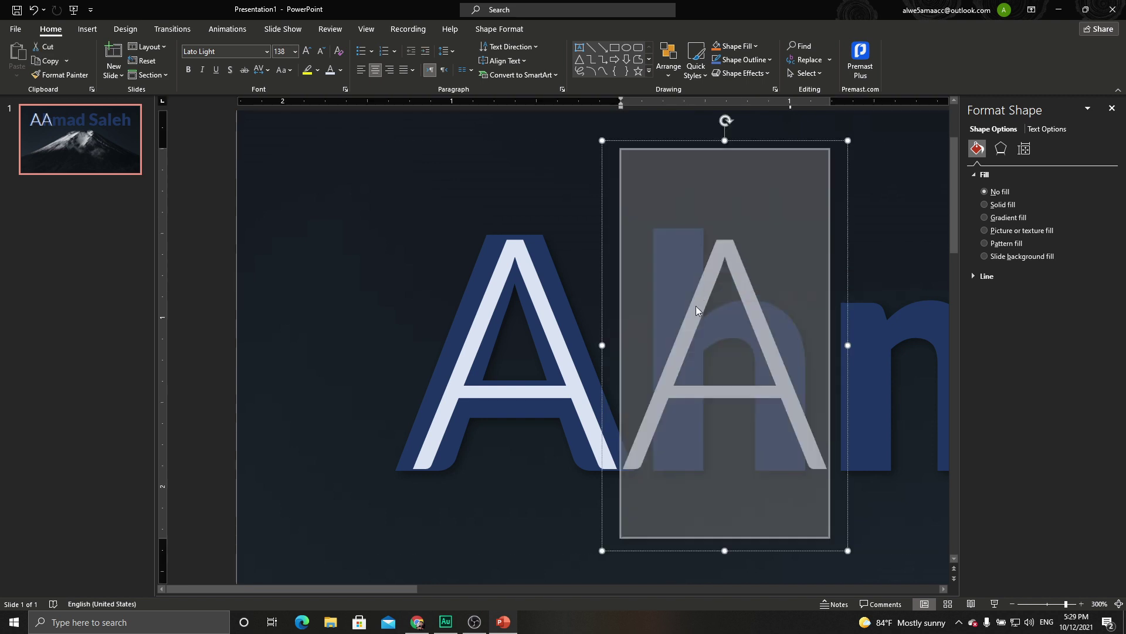
{"action": "type", "text": "h"}
{"action": "left_click_drag", "start_coordinate": [830, 263], "coordinate": [830, 264]}
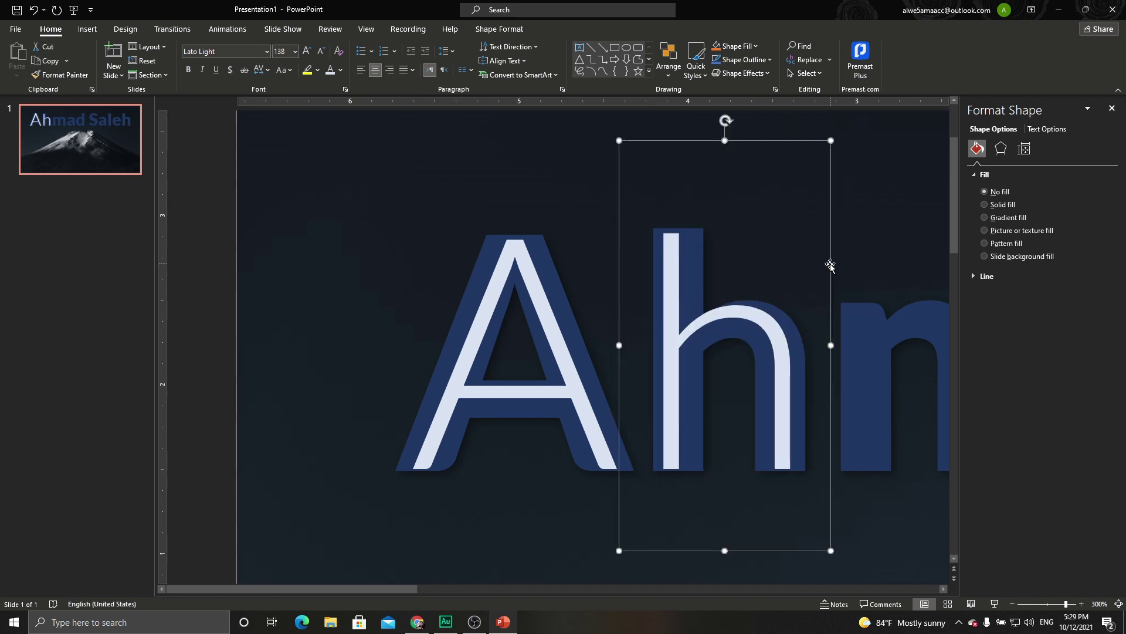
{"action": "key", "text": "ctrl+Down"}
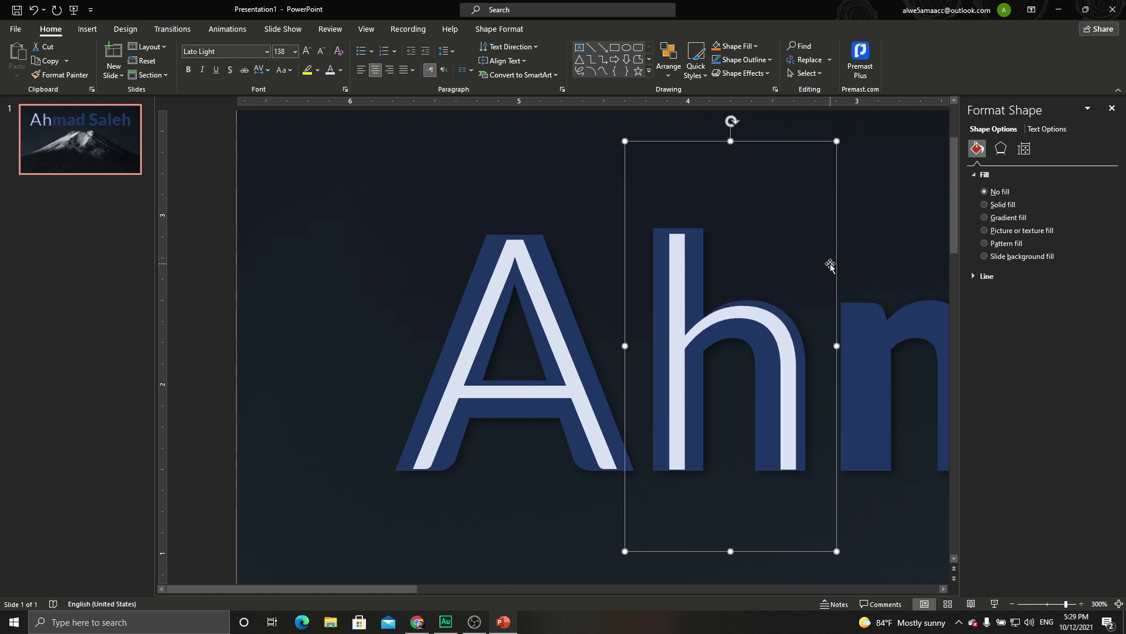
{"action": "key", "text": "ctrl+Down"}
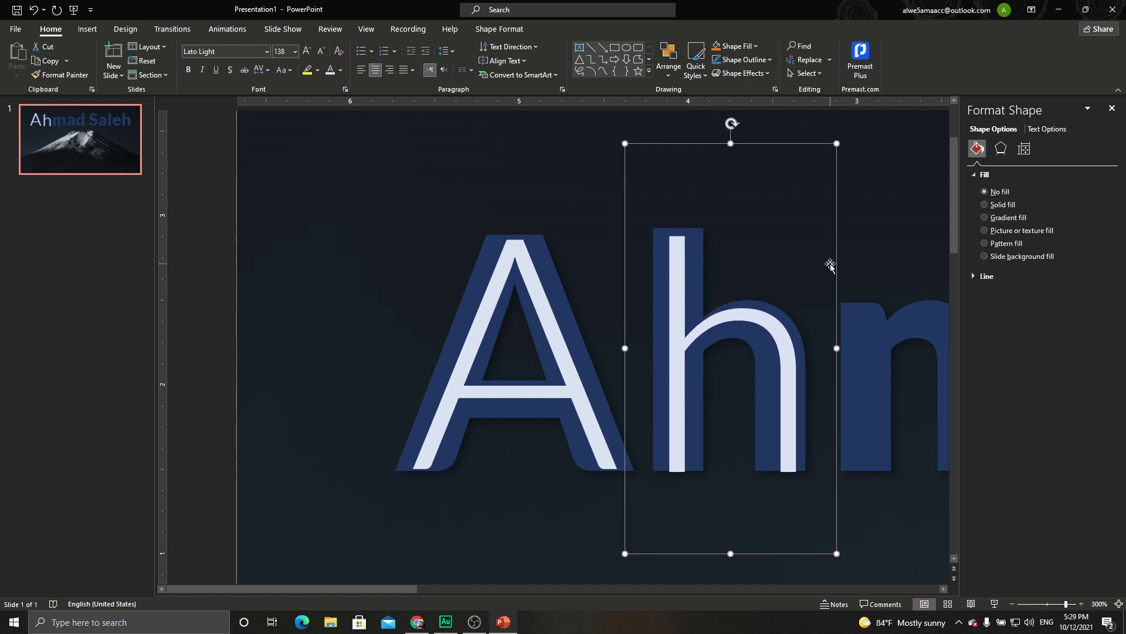
{"action": "left_click_drag", "start_coordinate": [800, 143], "coordinate": [802, 137]}
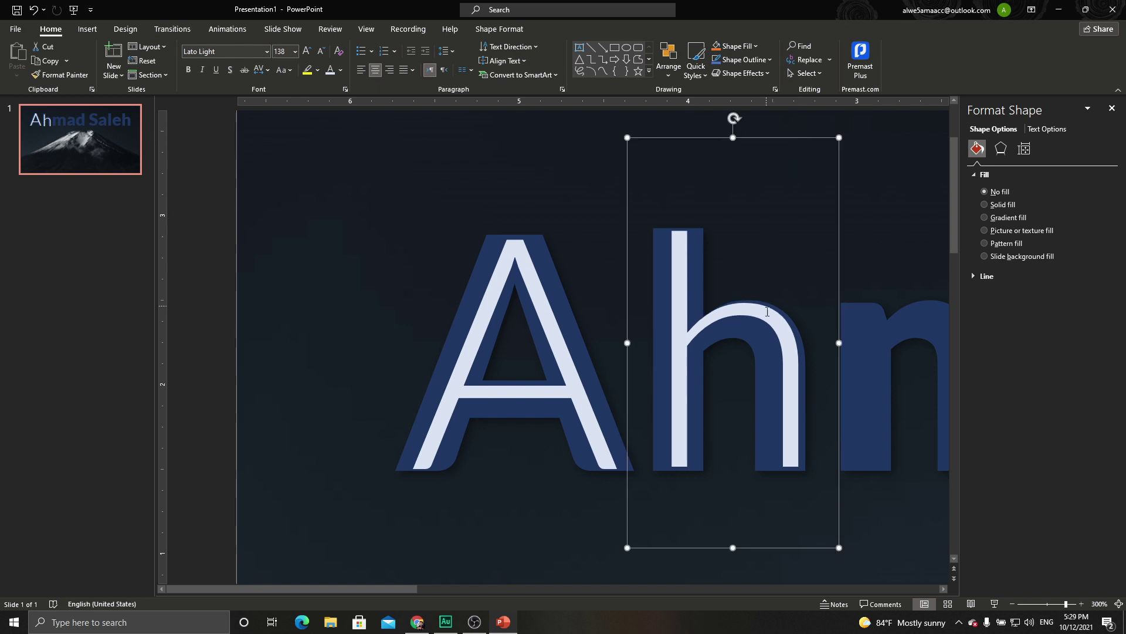
{"action": "scroll", "coordinate": [769, 342], "scroll_direction": "down", "scroll_amount": 5, "text": "ctrl"}
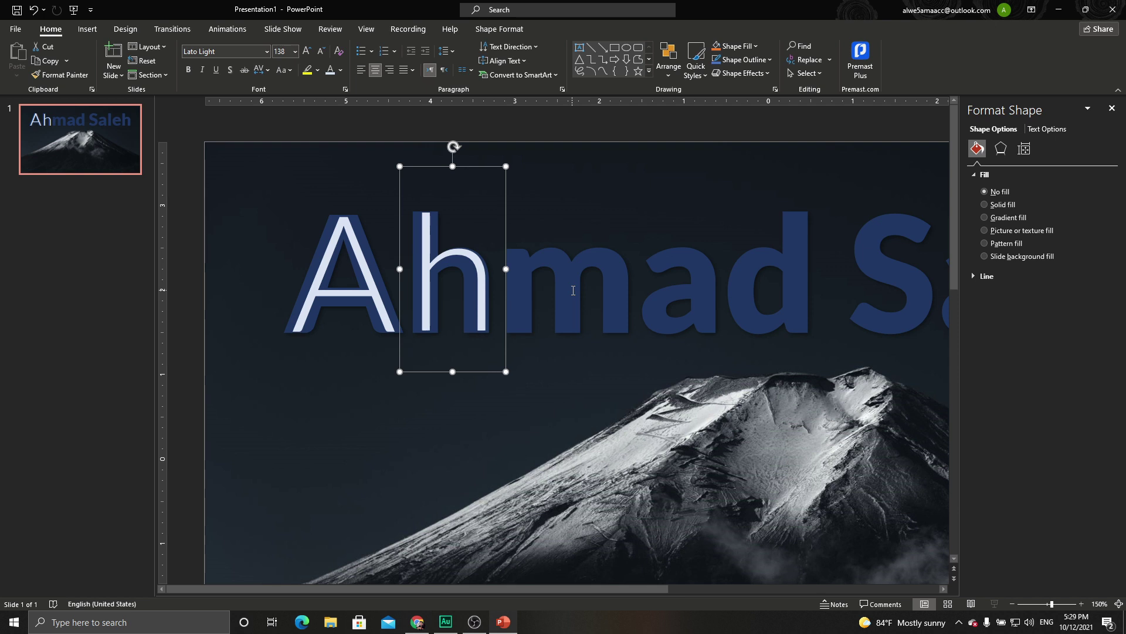
- Duplicate letter boxes and retype them as m, a and d over the blue first name
{"action": "key", "text": "ctrl+d"}
{"action": "type", "text": "m"}
{"action": "left_click", "coordinate": [613, 169]}
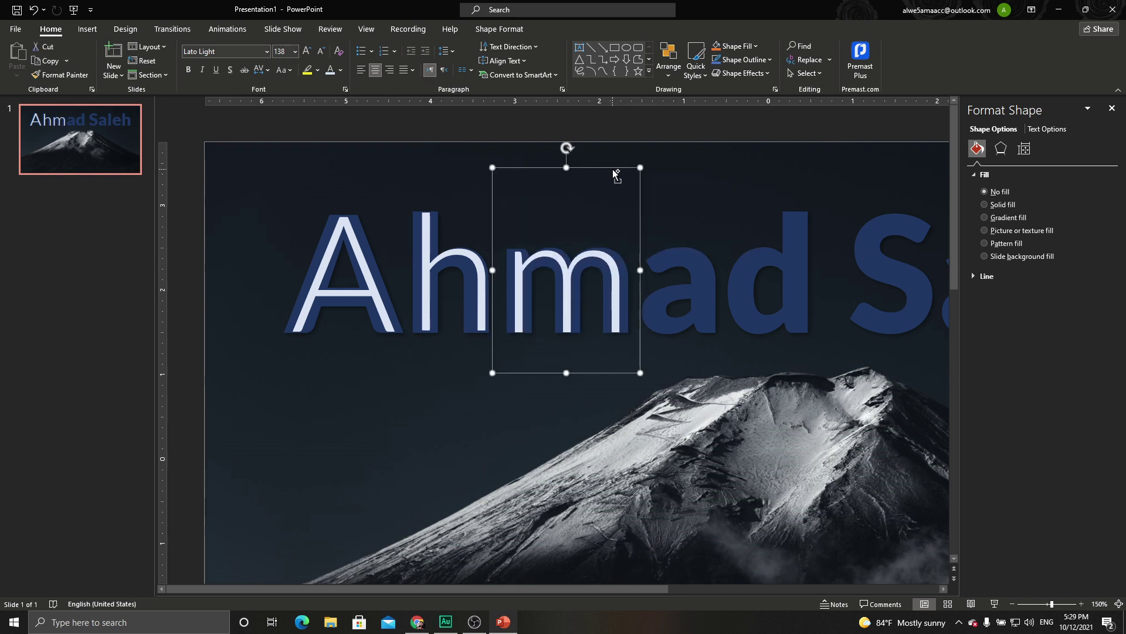
{"action": "key", "text": "ctrl+d"}
{"action": "double_click", "coordinate": [649, 274]}
{"action": "type", "text": "a"}
{"action": "key", "text": "ctrl+d"}
{"action": "double_click", "coordinate": [804, 261]}
{"action": "type", "text": "d"}
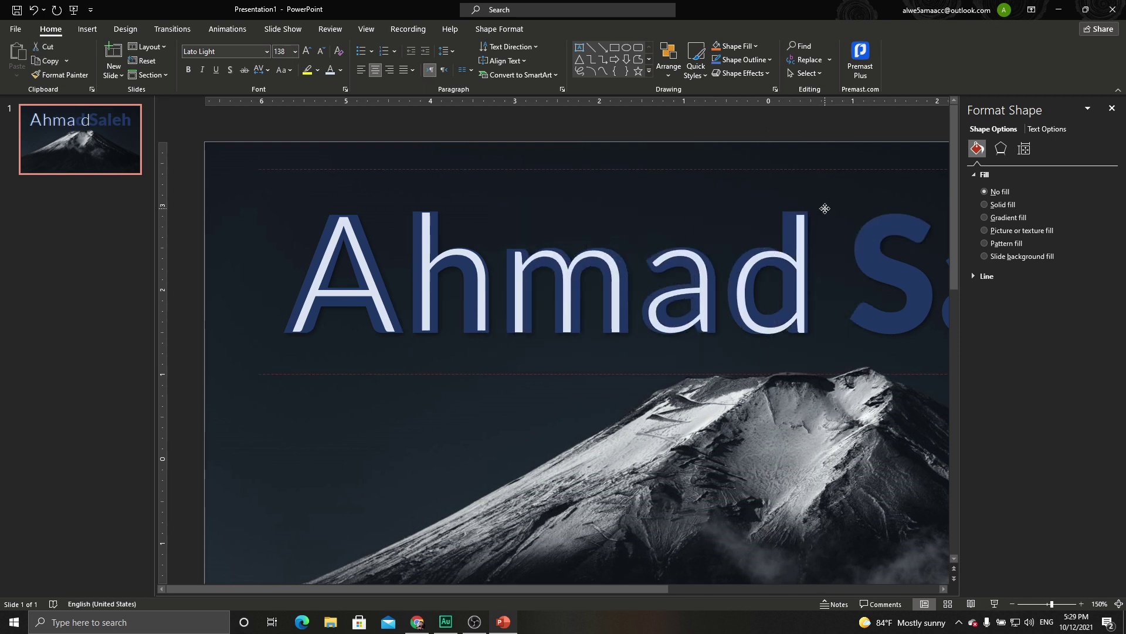
- Add duplicated pale letters S, a, l, e and h over the blue surname
{"action": "key", "text": "ctrl+d"}
{"action": "double_click", "coordinate": [591, 255]}
{"action": "type", "text": "S"}
{"action": "key", "text": "ctrl+d"}
{"action": "double_click", "coordinate": [703, 271]}
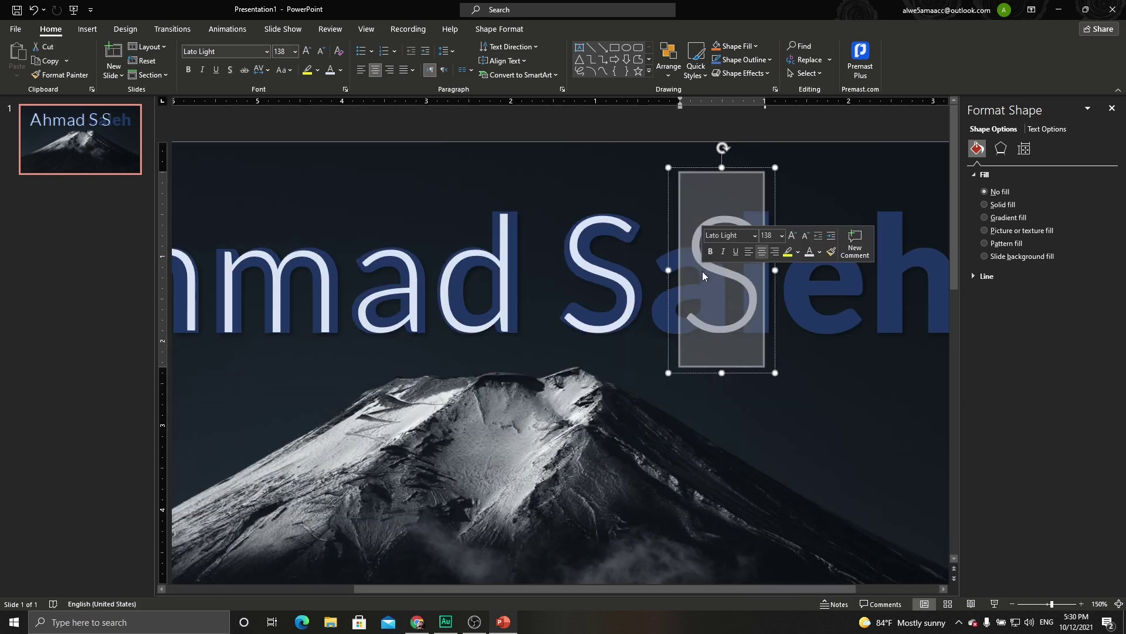
{"action": "type", "text": "a"}
{"action": "scroll", "coordinate": [734, 219], "scroll_direction": "down", "scroll_amount": 2}
{"action": "key", "text": "ctrl+d"}
{"action": "type", "text": "l"}
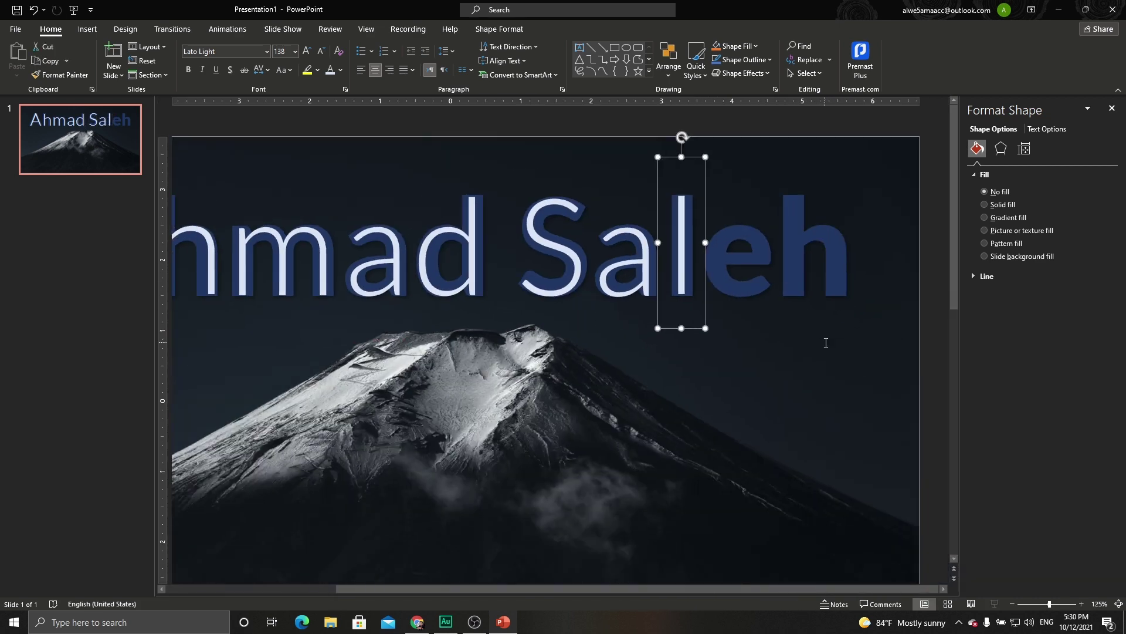
{"action": "key", "text": "ctrl+d"}
{"action": "type", "text": "e"}
{"action": "key", "text": "ctrl+d"}
{"action": "double_click", "coordinate": [765, 242]}
{"action": "type", "text": "h"}
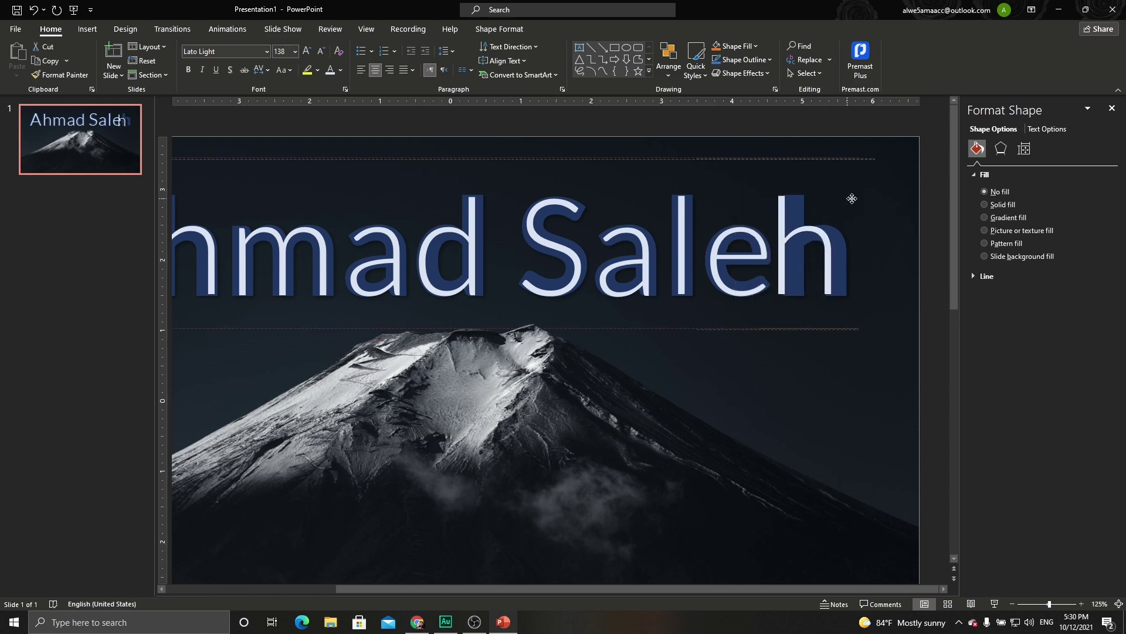
{"action": "scroll", "coordinate": [646, 378], "scroll_direction": "down", "scroll_amount": 2}
- Recolour the bold back title Orange, Accent 2, Darker 50%
{"action": "left_click", "coordinate": [645, 378]}
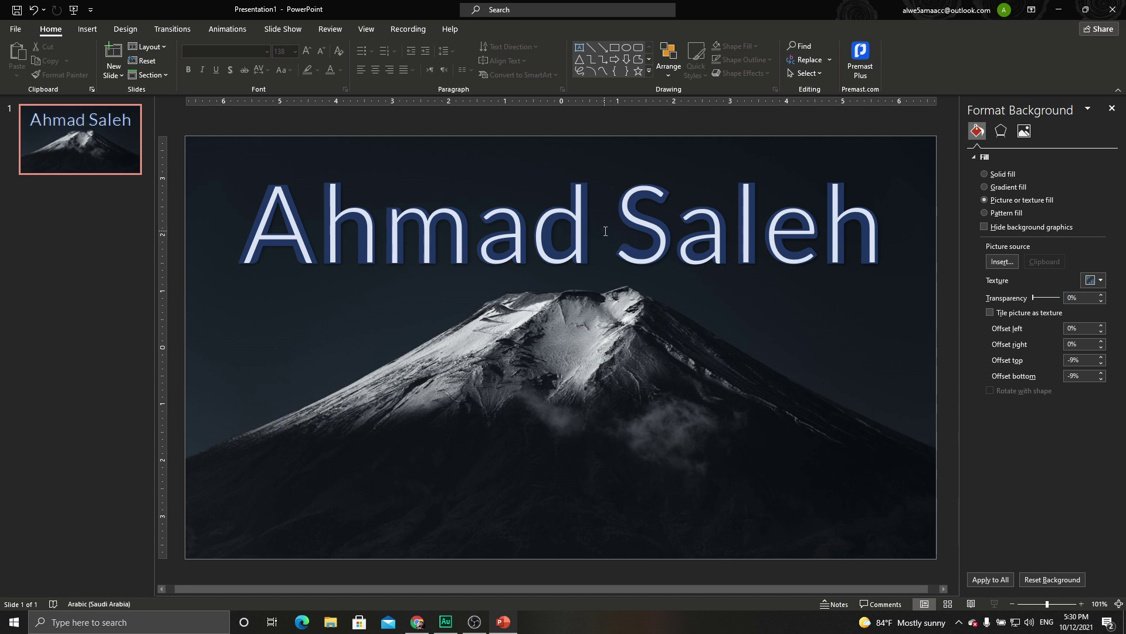
{"action": "left_click", "coordinate": [607, 155]}
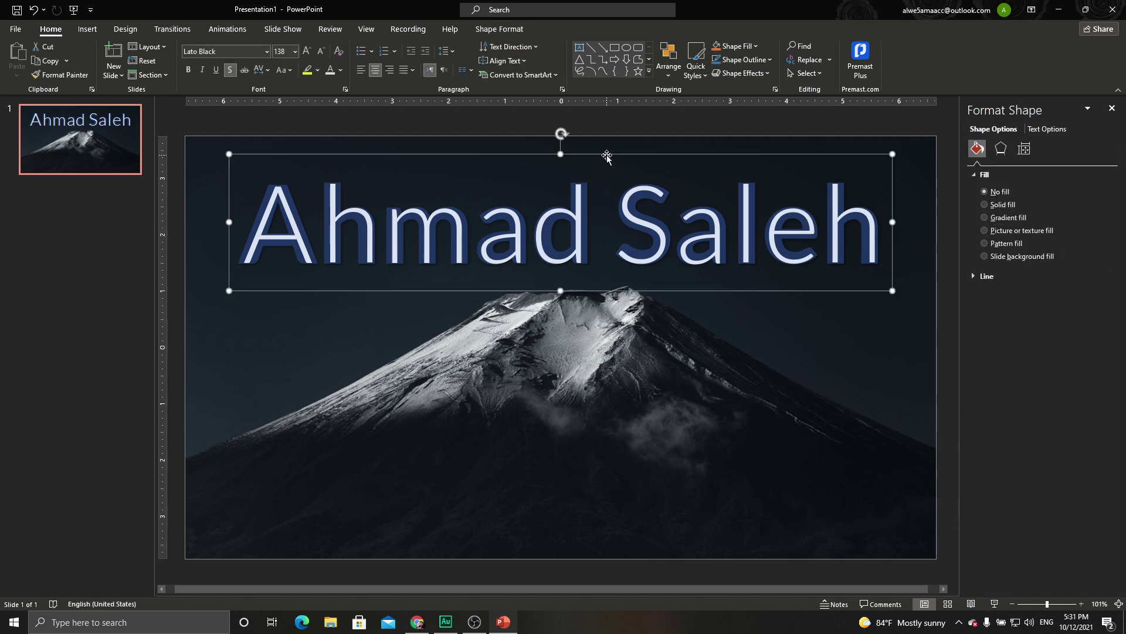
{"action": "left_click", "coordinate": [340, 70]}
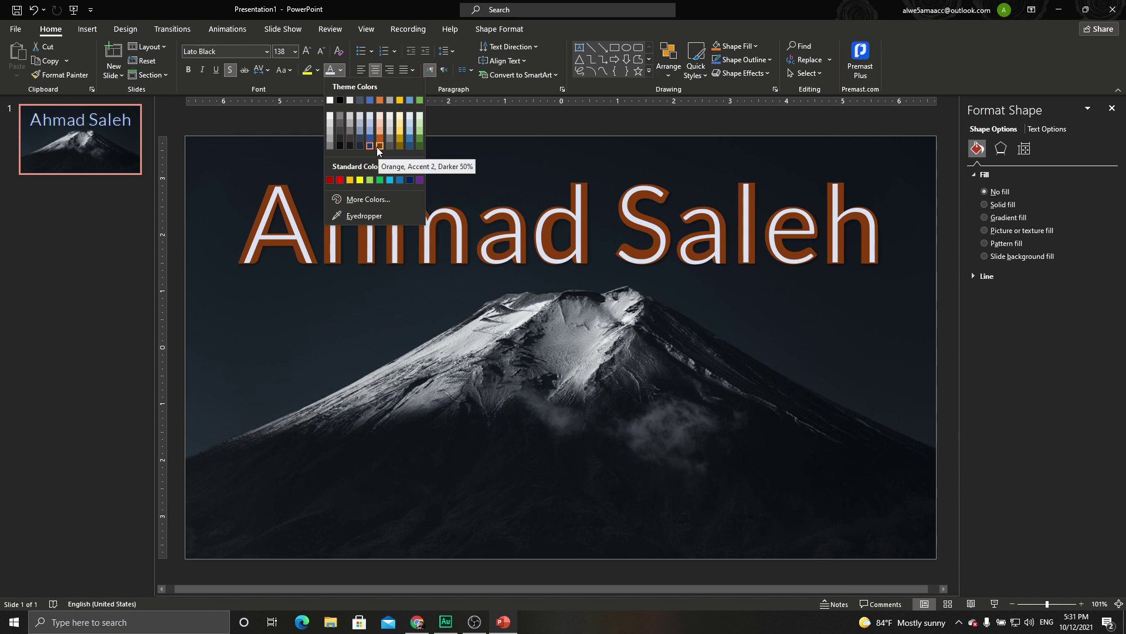
{"action": "left_click", "coordinate": [349, 198]}
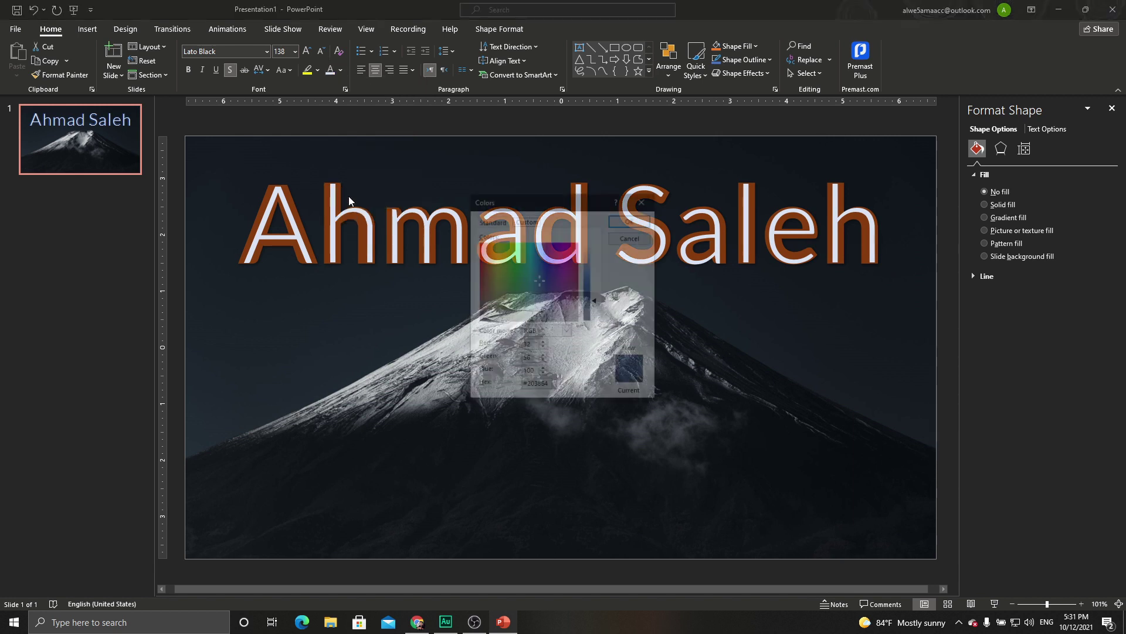
{"action": "left_click", "coordinate": [632, 237]}
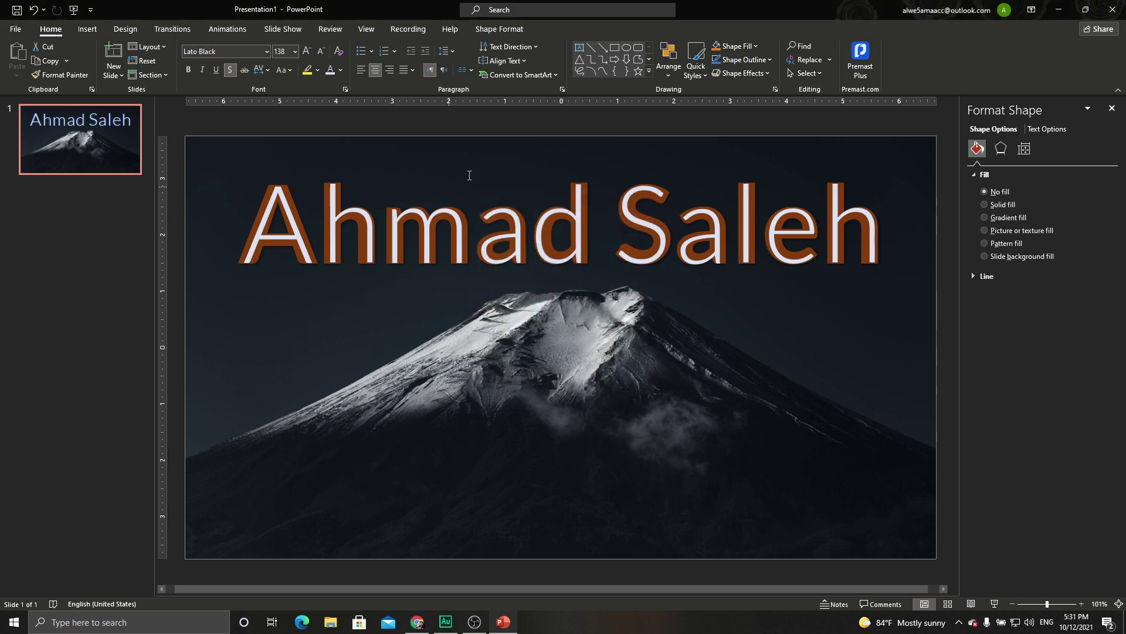
- Apply the Green theme colour scheme to the presentation
{"action": "left_click", "coordinate": [126, 34]}
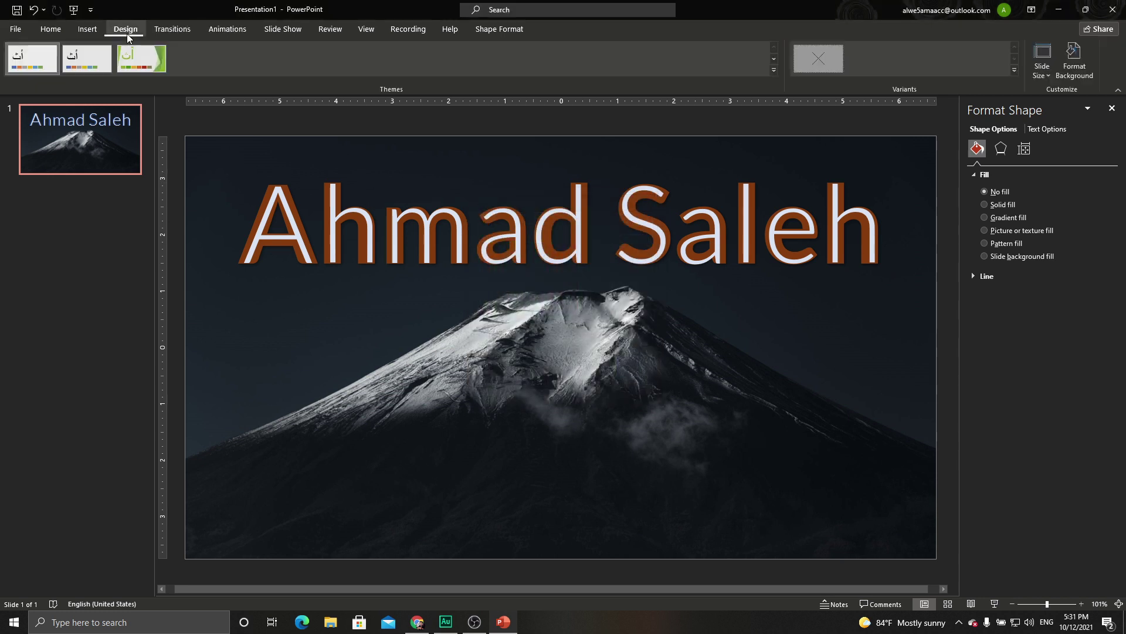
{"action": "left_click", "coordinate": [1015, 70]}
{"action": "mouse_move", "coordinate": [906, 90]}
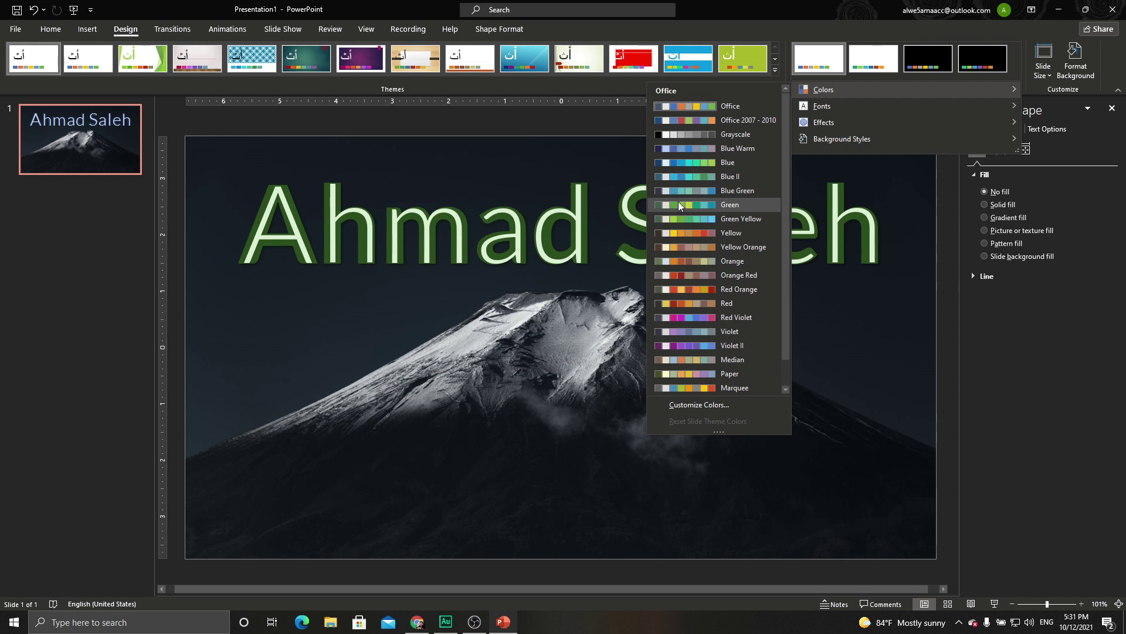
{"action": "left_click", "coordinate": [679, 201]}
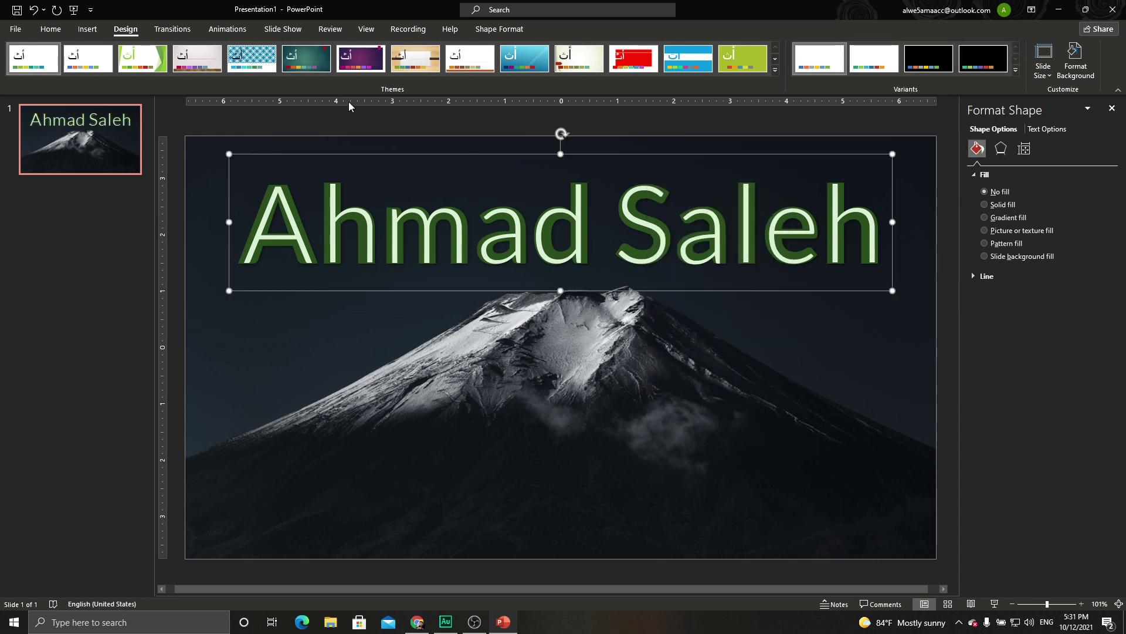
- Make the front title letters light green
{"action": "left_click", "coordinate": [50, 29]}
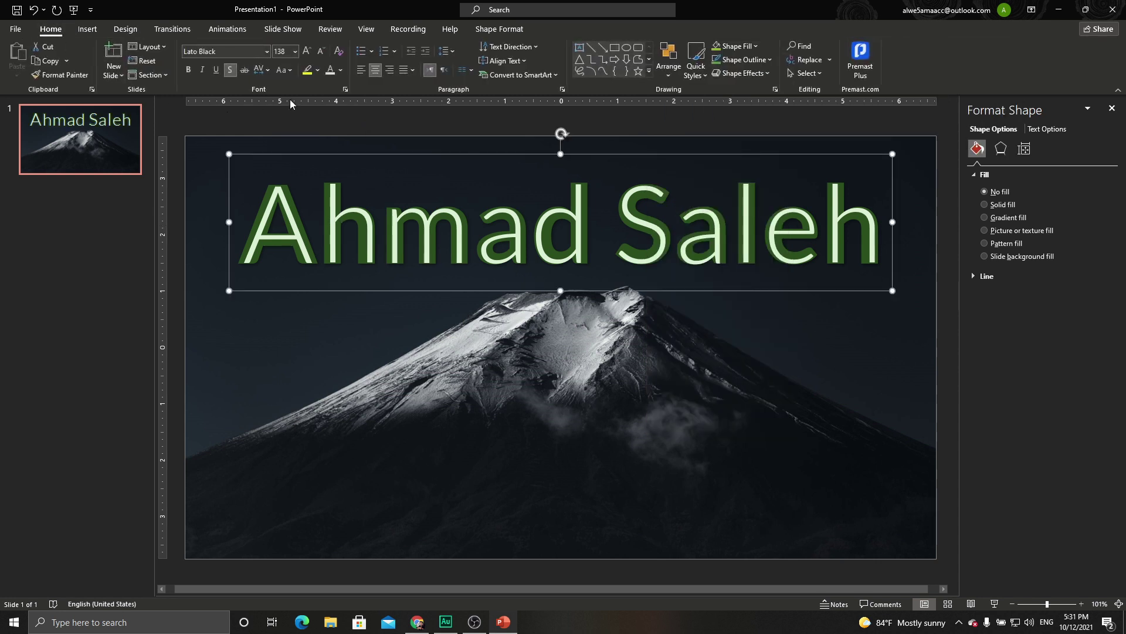
{"action": "left_click", "coordinate": [341, 69]}
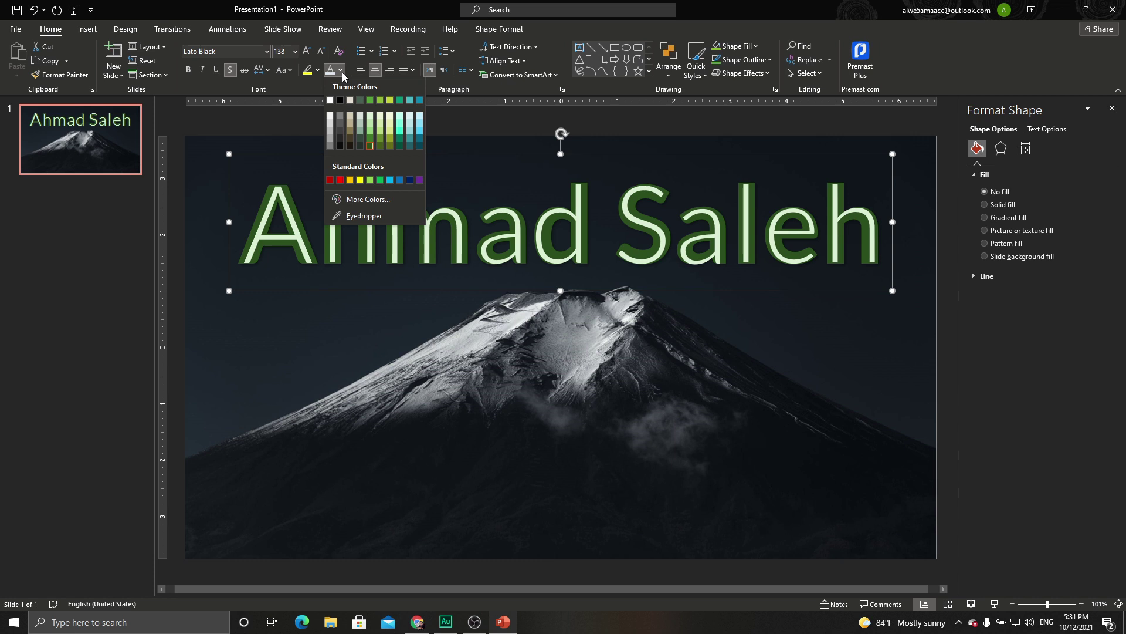
{"action": "left_click", "coordinate": [367, 142]}
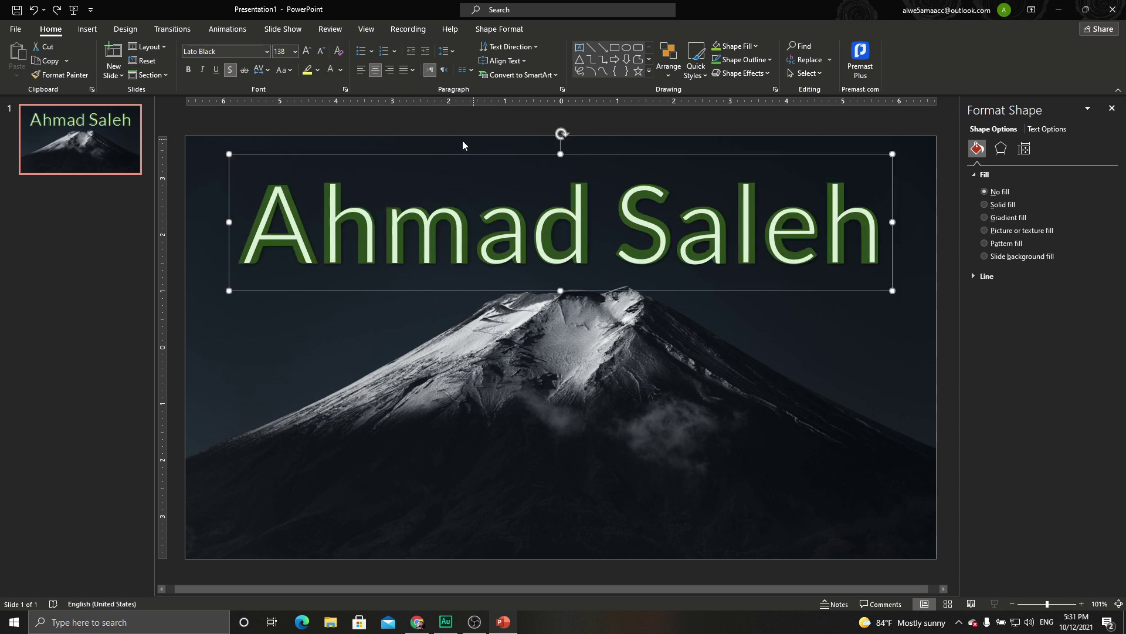
- Close the Format Shape pane and show the Animation Pane from the Animations tab
{"action": "left_click", "coordinate": [1112, 109]}
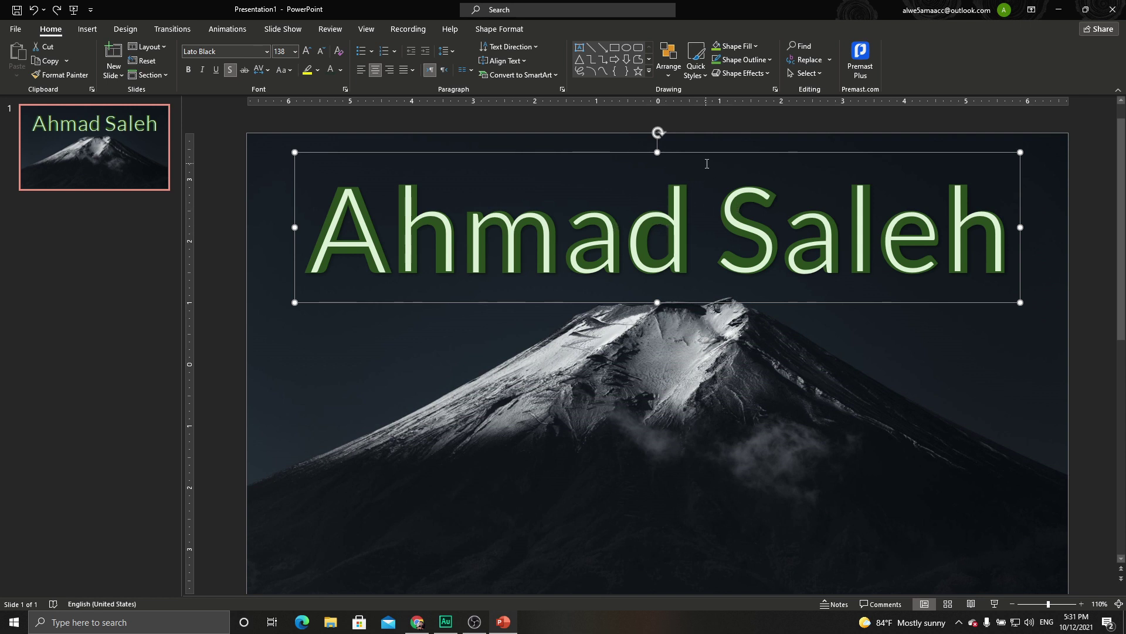
{"action": "left_click", "coordinate": [228, 34]}
{"action": "left_click", "coordinate": [880, 48]}
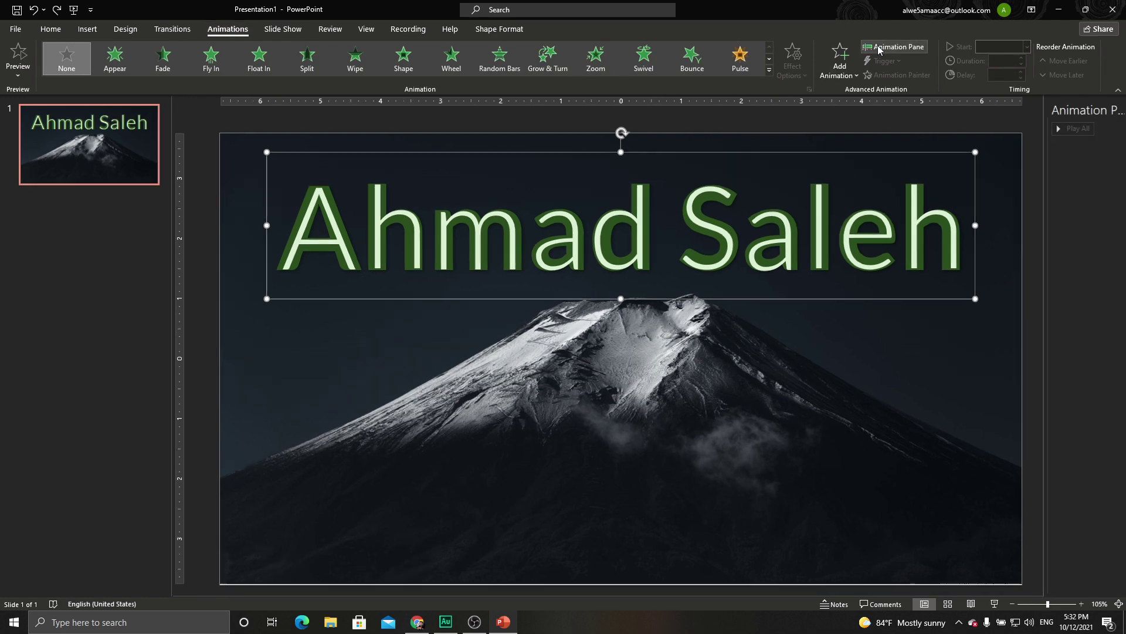
- Apply a Lines motion path to the Ahmad Saleh title with direction set to Left
{"action": "left_click", "coordinate": [769, 71]}
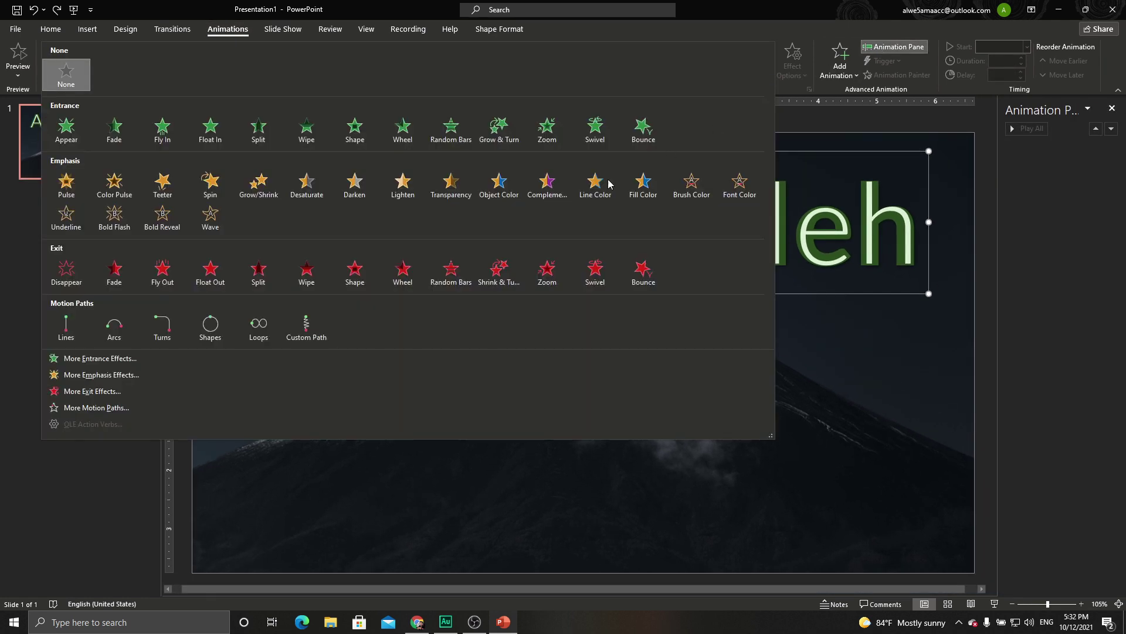
{"action": "left_click", "coordinate": [66, 328]}
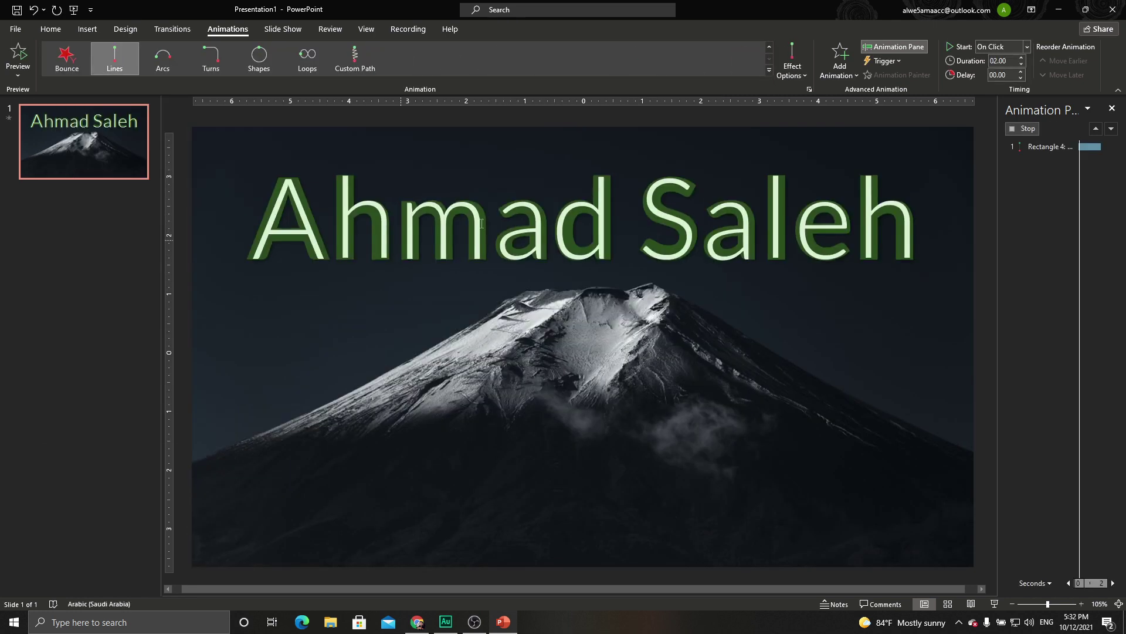
{"action": "left_click", "coordinate": [798, 75]}
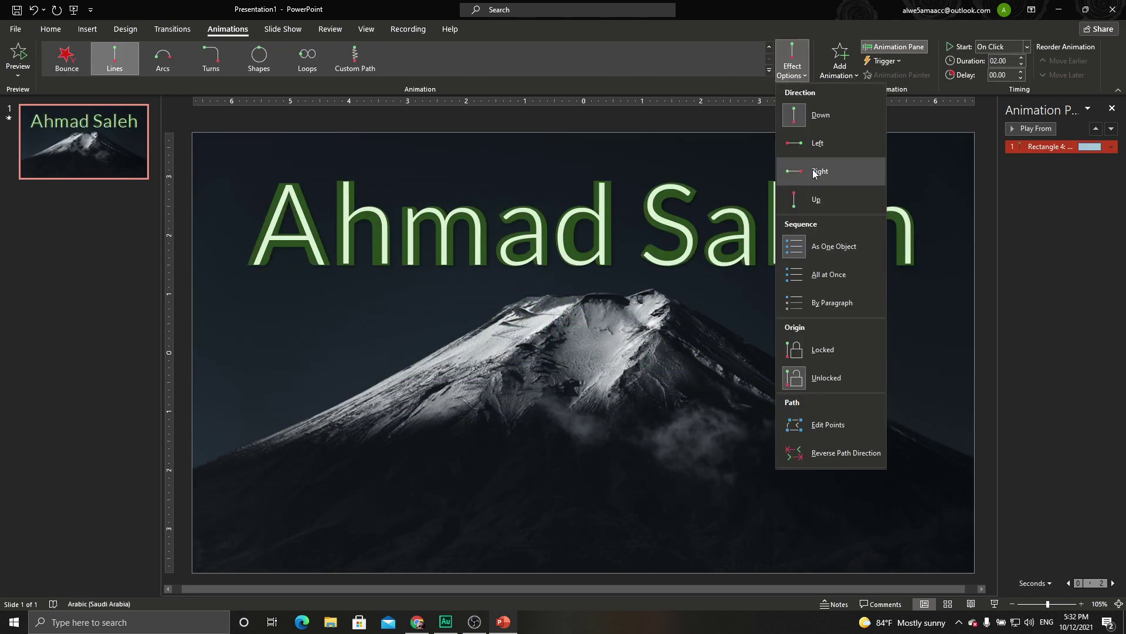
{"action": "left_click", "coordinate": [804, 147]}
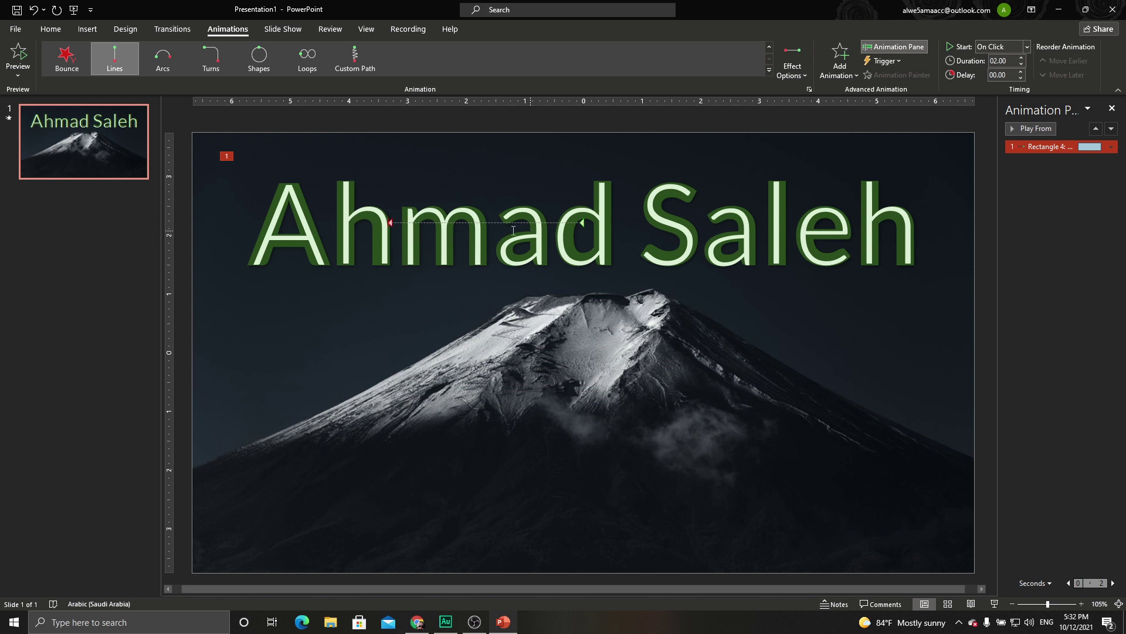
- Drag the Lines path's end point back toward the title so it shifts only slightly
{"action": "mouse_move", "coordinate": [390, 224]}
{"action": "left_mouse_down"}
{"action": "mouse_move", "coordinate": [593, 222]}
{"action": "mouse_move", "coordinate": [573, 223]}
{"action": "left_mouse_up"}
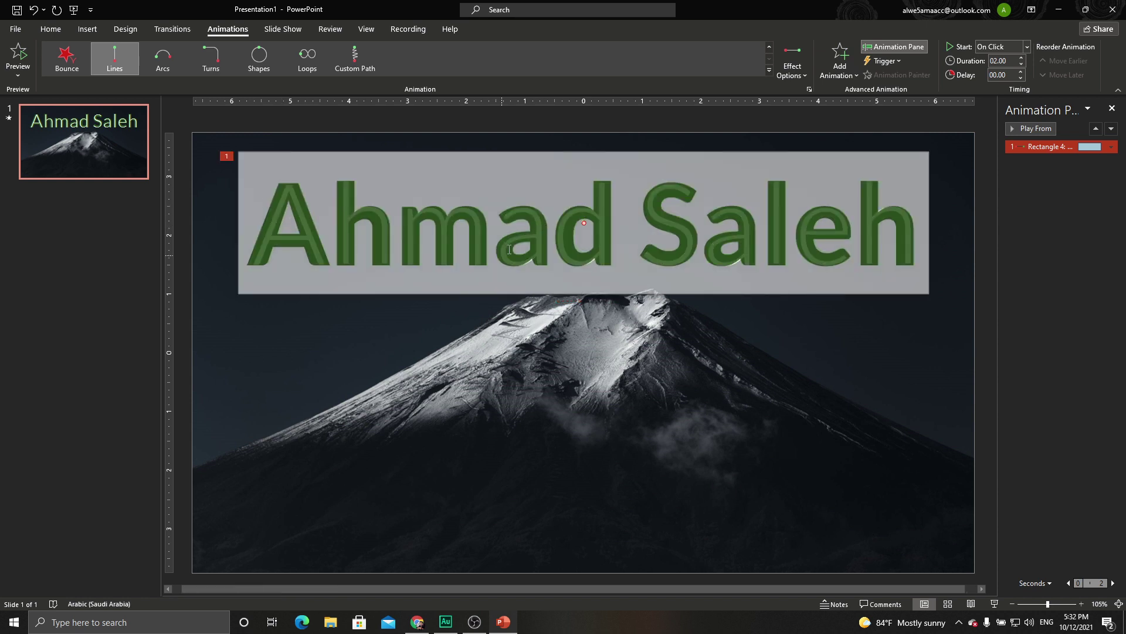
{"action": "left_click_drag", "start_coordinate": [585, 224], "coordinate": [554, 223]}
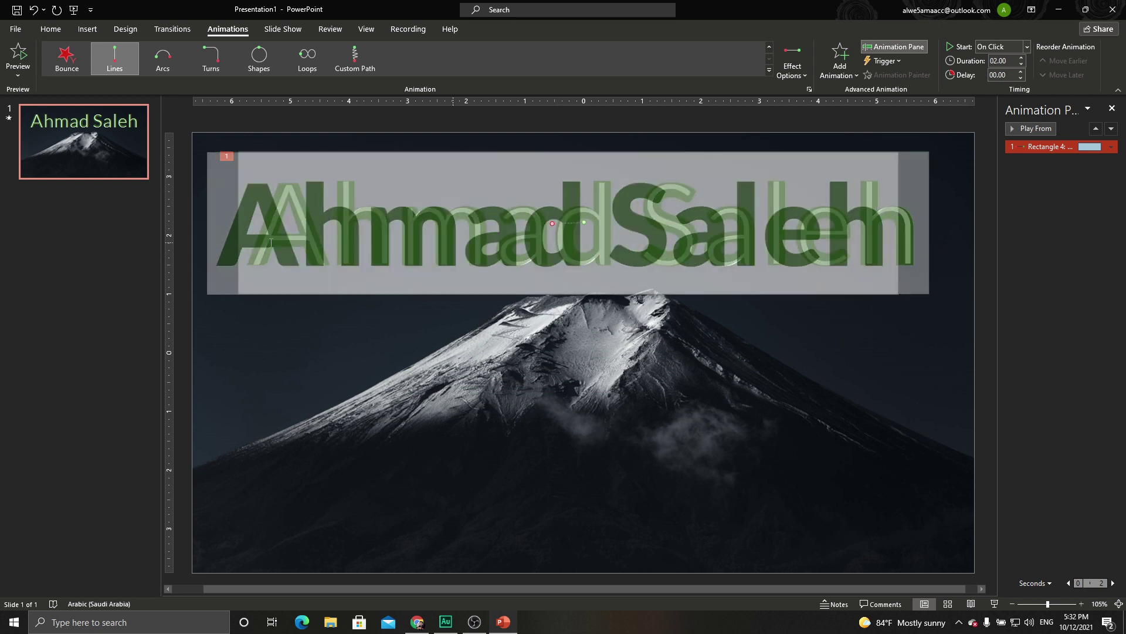
{"action": "left_click", "coordinate": [405, 324]}
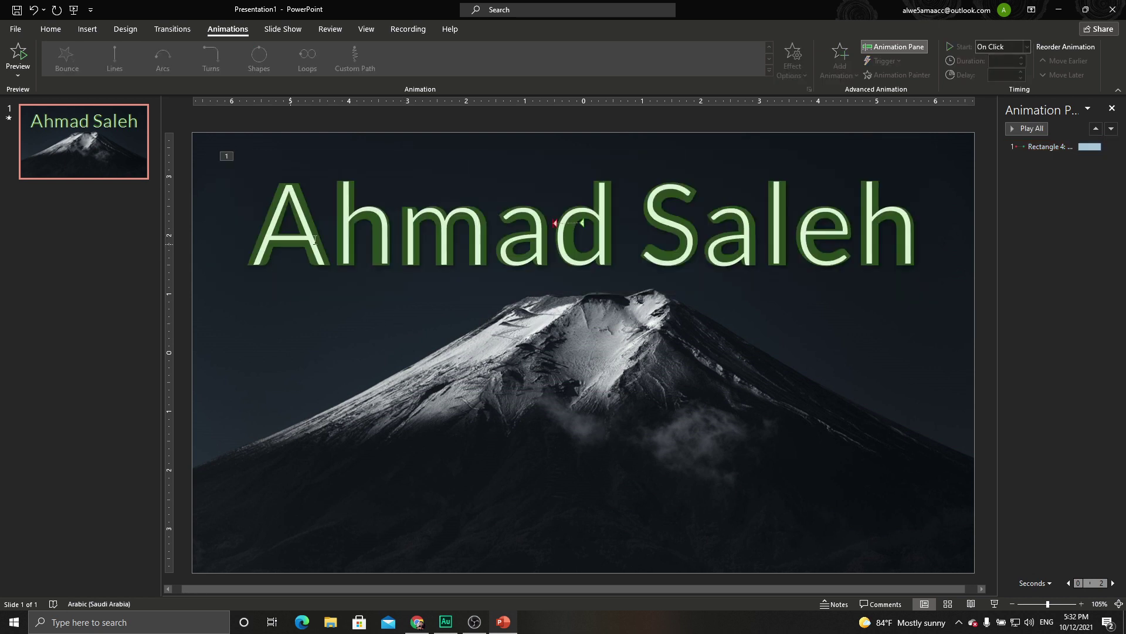
{"action": "left_click", "coordinate": [565, 223]}
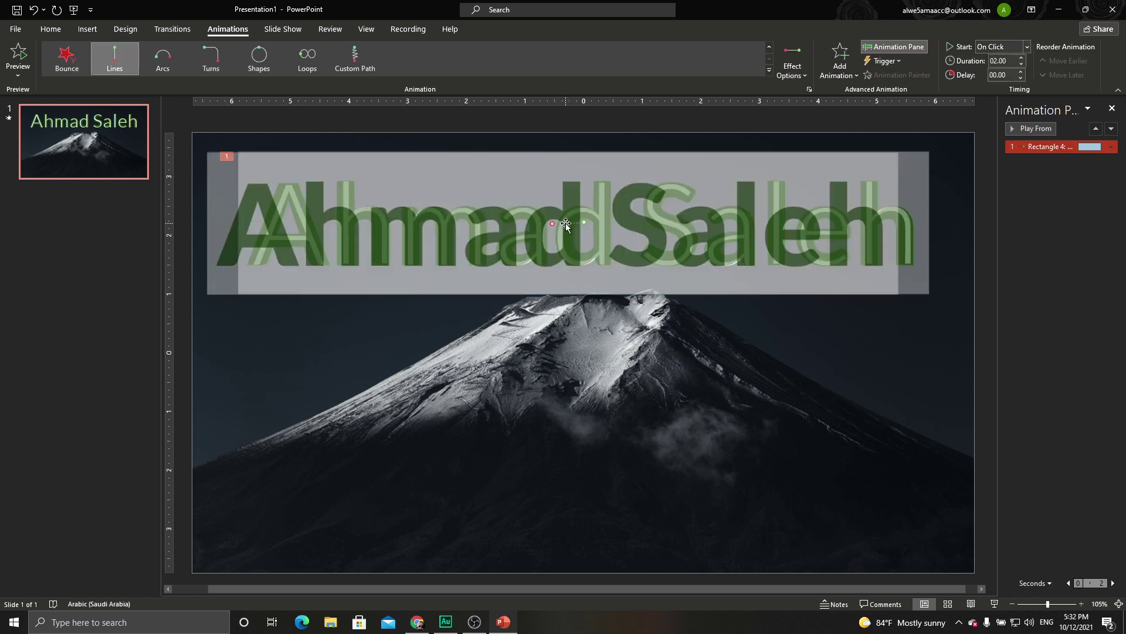
{"action": "left_click_drag", "start_coordinate": [553, 223], "coordinate": [561, 223]}
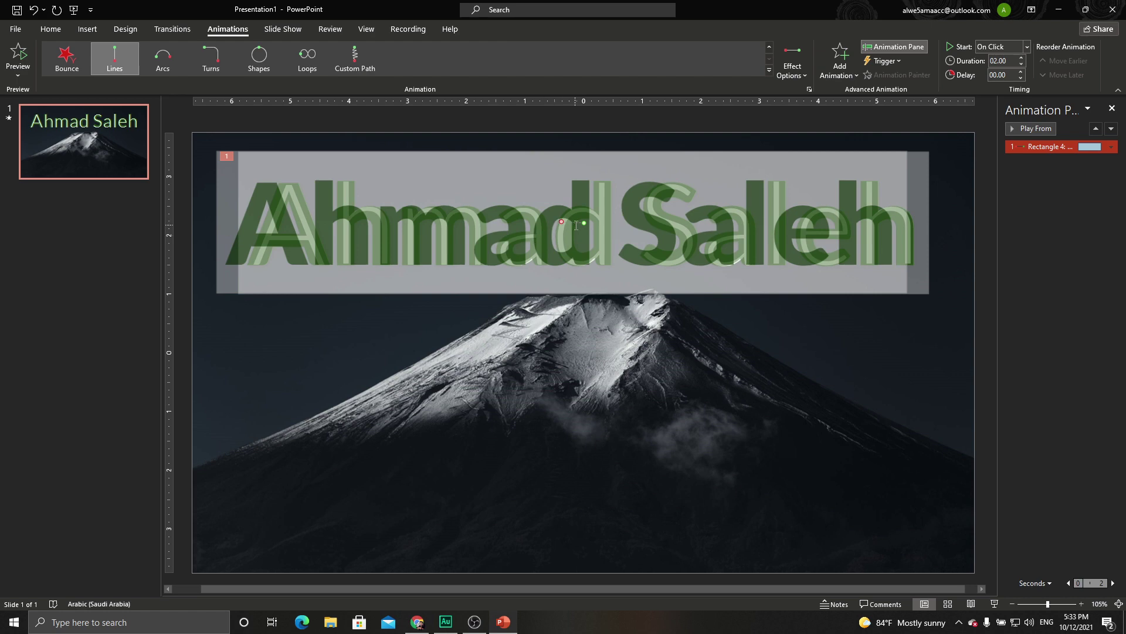
- Zoom in and place the motion path's start point on the red alignment guide
{"action": "scroll", "coordinate": [561, 223], "scroll_direction": "up", "scroll_amount": 3}
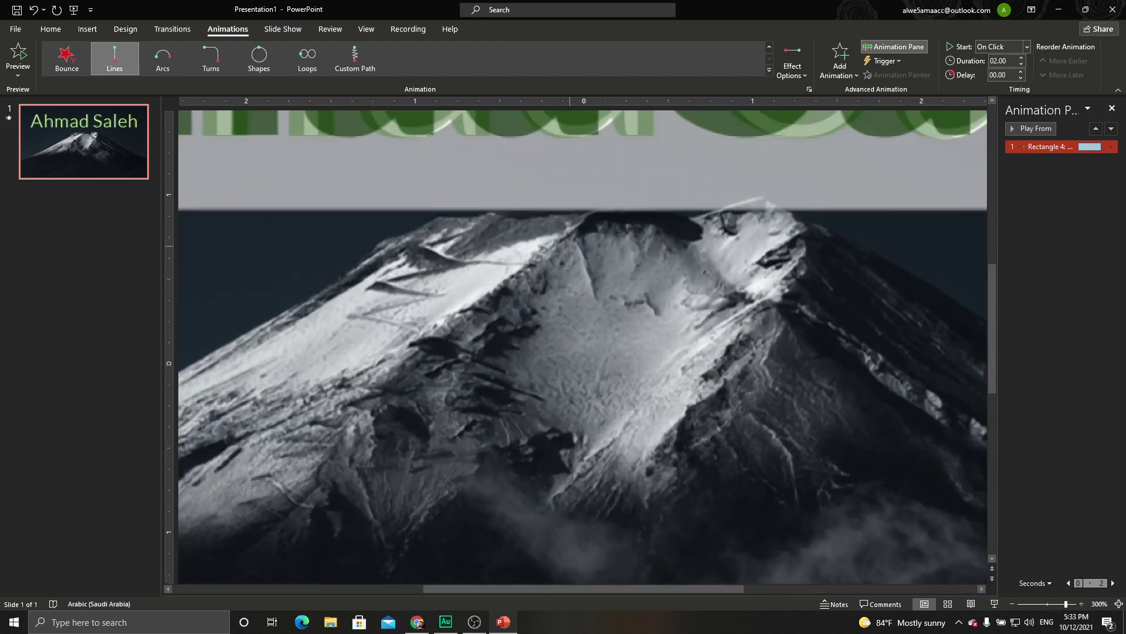
{"action": "scroll", "coordinate": [563, 235], "scroll_direction": "up", "scroll_amount": 3}
{"action": "scroll", "coordinate": [568, 248], "scroll_direction": "up", "scroll_amount": 3}
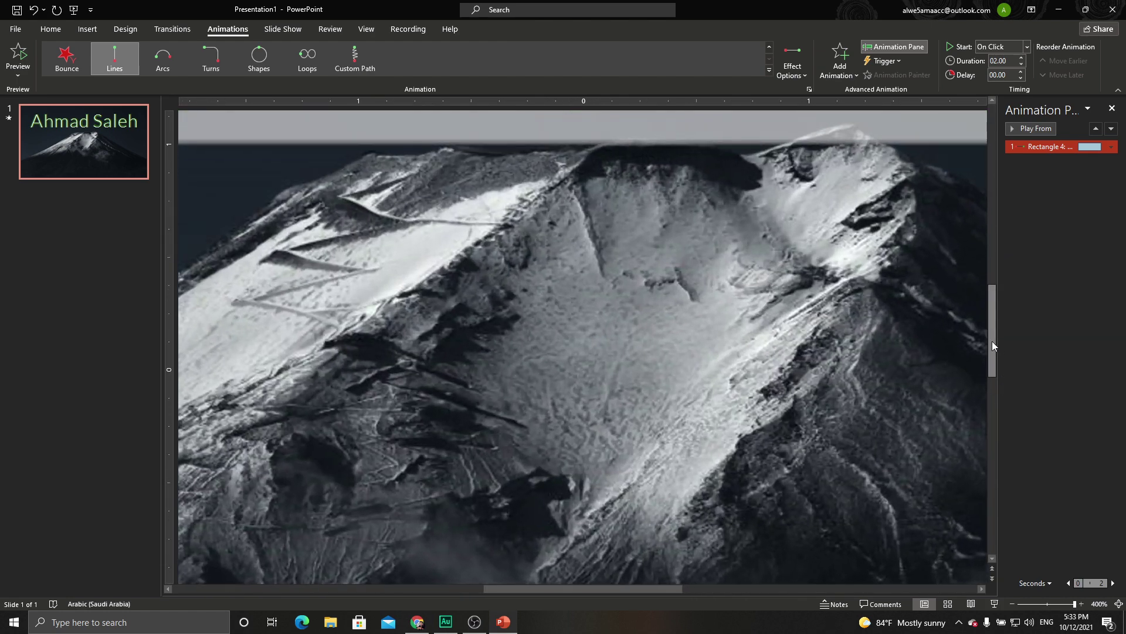
{"action": "left_click_drag", "start_coordinate": [991, 340], "coordinate": [982, 180]}
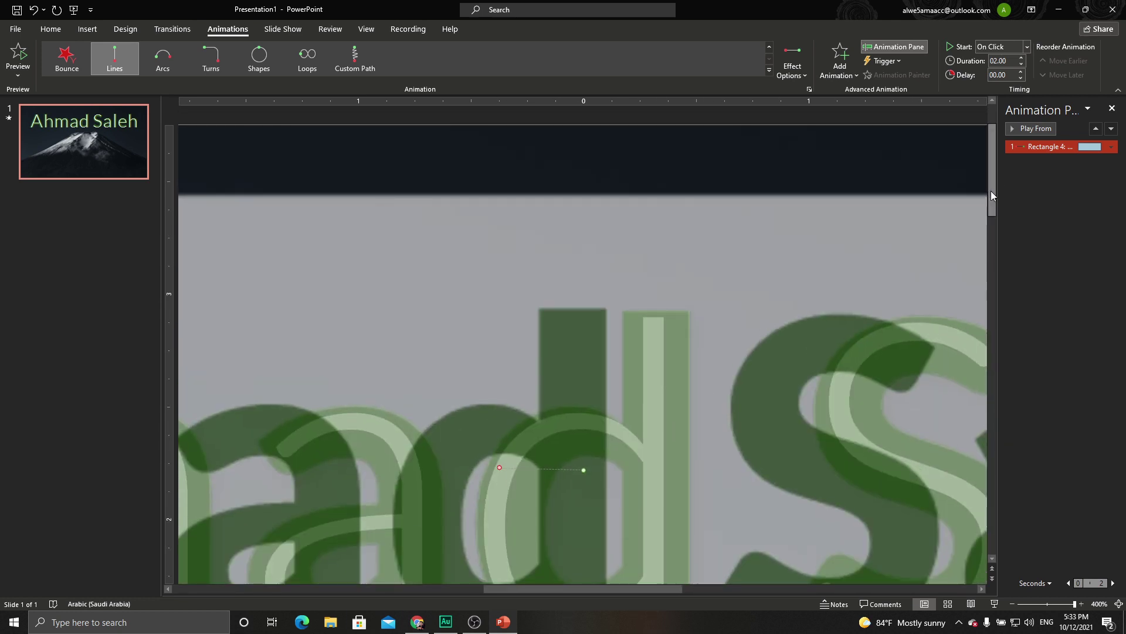
{"action": "left_click_drag", "start_coordinate": [988, 189], "coordinate": [990, 219]}
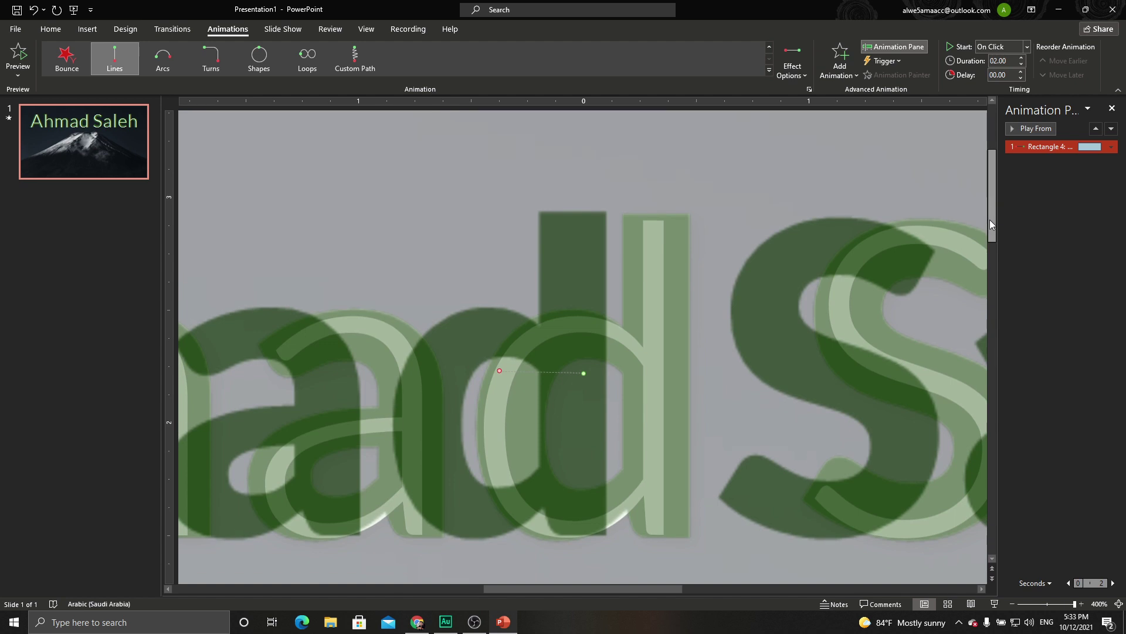
{"action": "scroll", "coordinate": [505, 355], "scroll_direction": "down", "scroll_amount": 1}
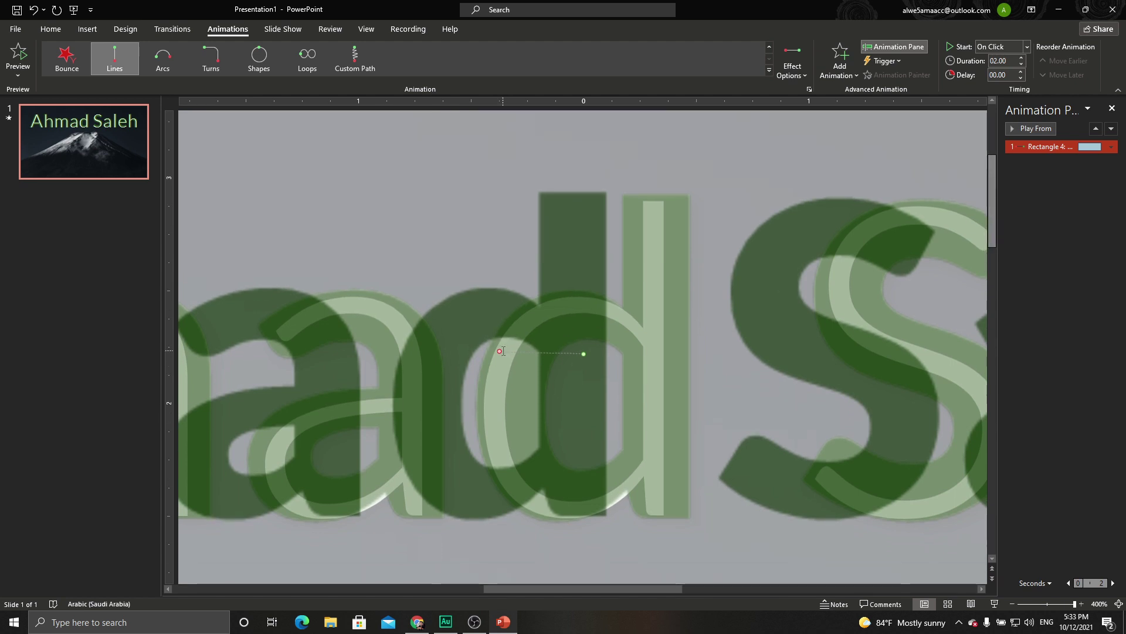
{"action": "left_click_drag", "start_coordinate": [499, 350], "coordinate": [516, 351]}
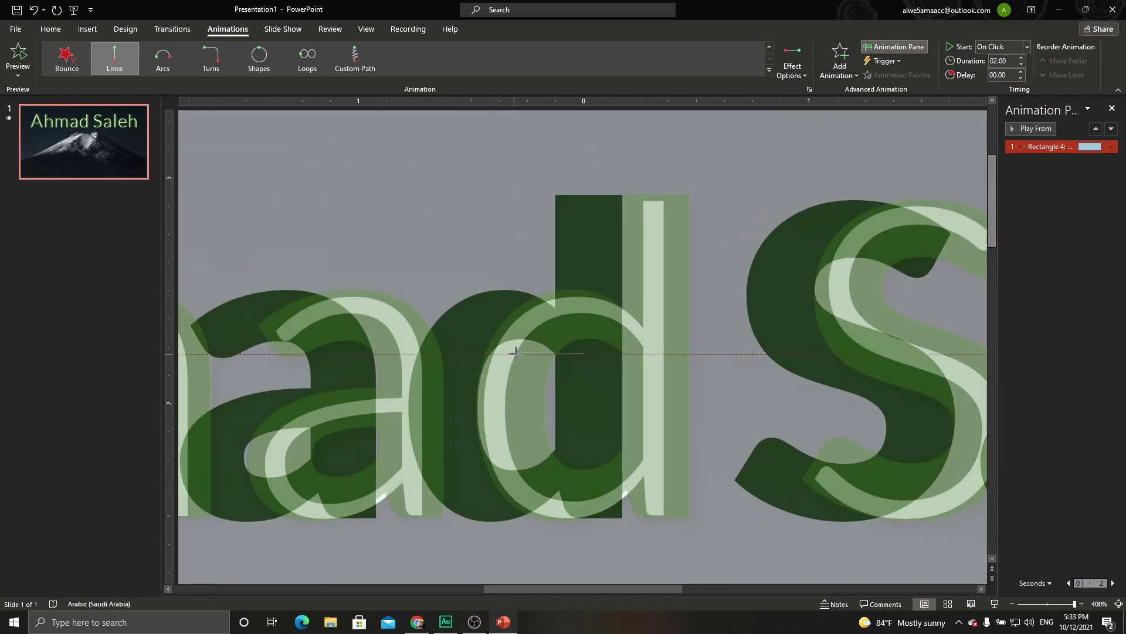
{"action": "left_click_drag", "start_coordinate": [516, 351], "coordinate": [516, 353]}
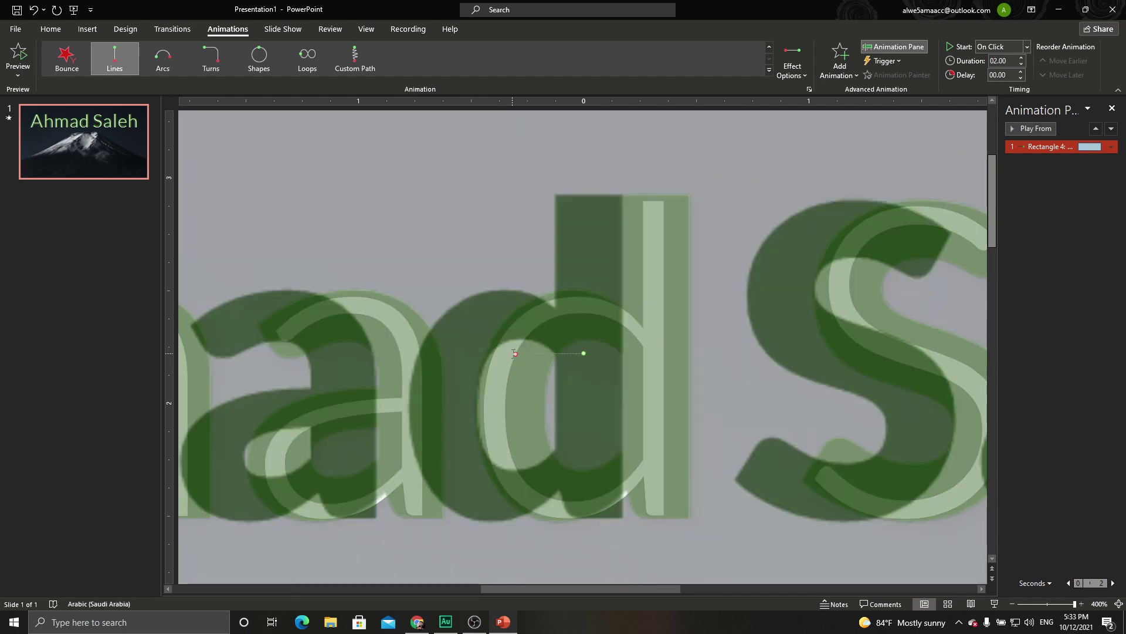
- Drag the path's end point along the guide to sit just left of the start
{"action": "mouse_move", "coordinate": [514, 353]}
{"action": "left_mouse_down"}
{"action": "mouse_move", "coordinate": [581, 354]}
{"action": "mouse_move", "coordinate": [561, 354]}
{"action": "left_mouse_up"}
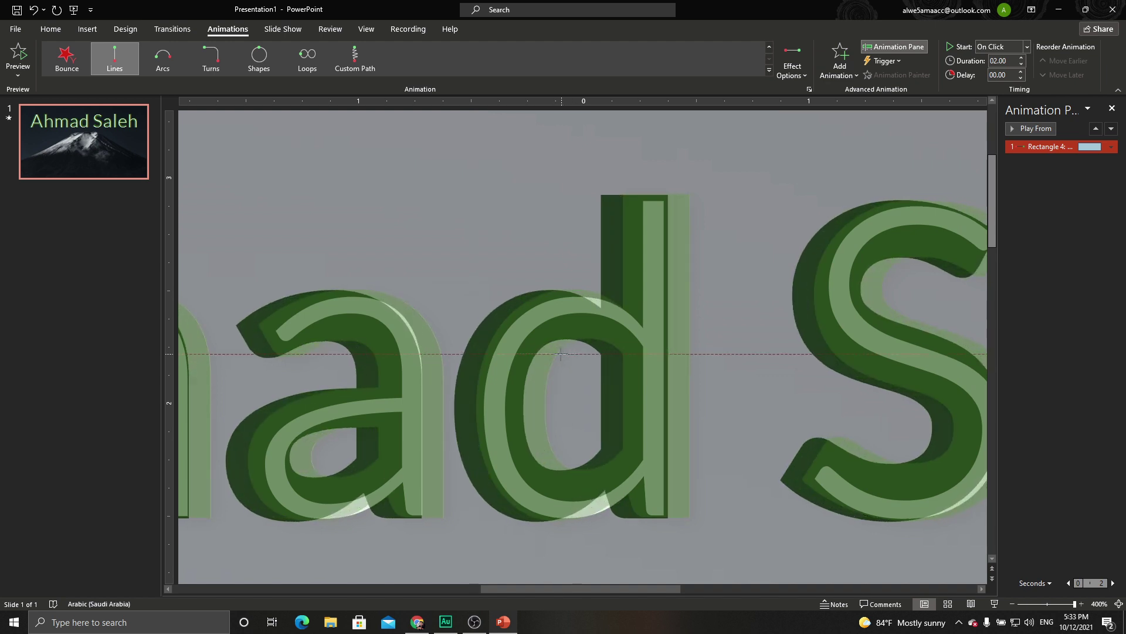
{"action": "left_click_drag", "start_coordinate": [561, 354], "coordinate": [562, 353]}
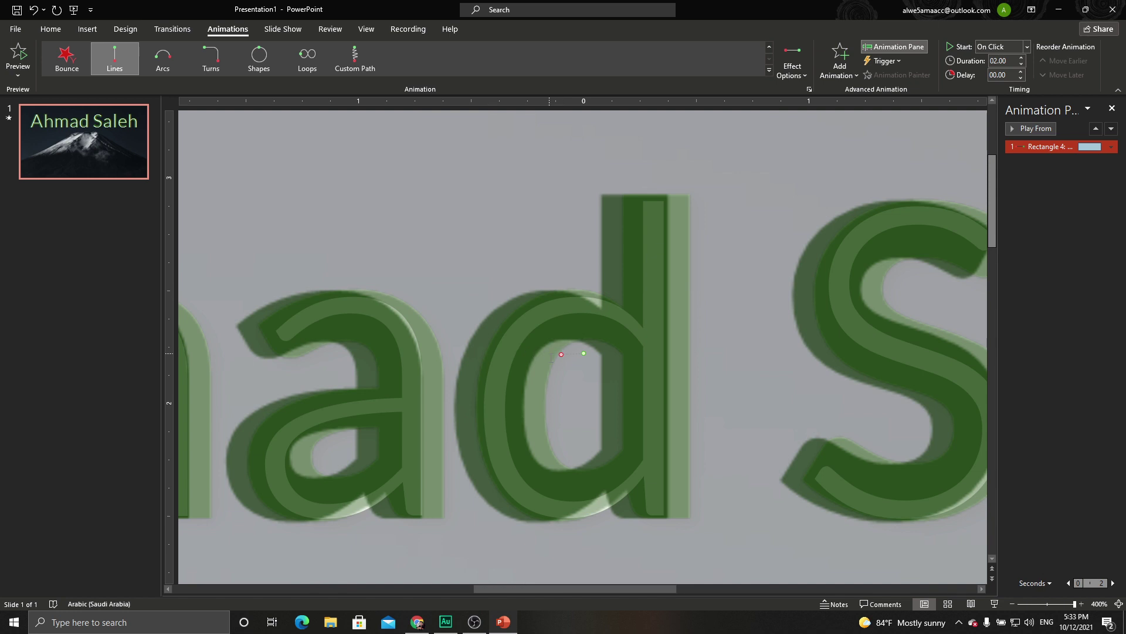
{"action": "scroll", "coordinate": [565, 353], "scroll_direction": "down", "scroll_amount": 10, "text": "ctrl"}
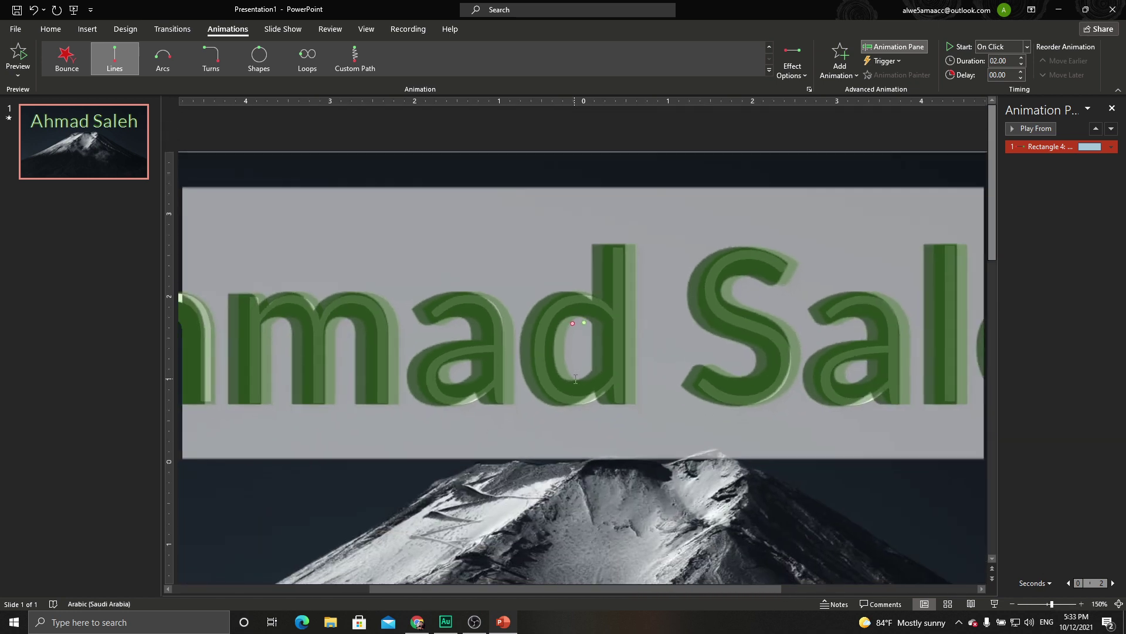
{"action": "scroll", "coordinate": [575, 382], "scroll_direction": "down", "scroll_amount": 2, "text": "ctrl"}
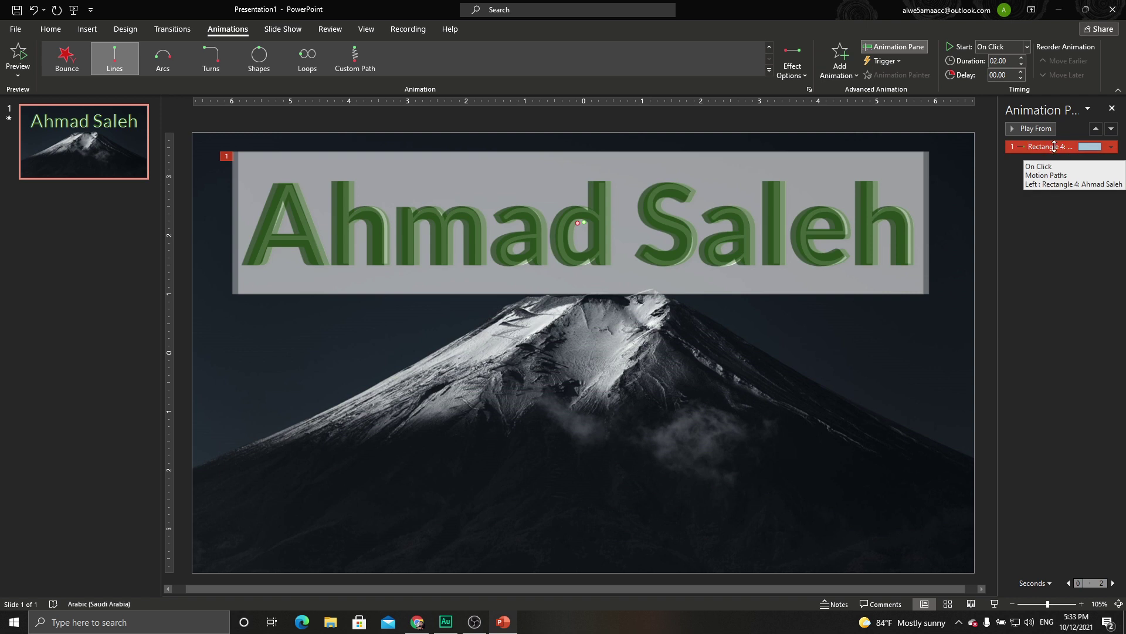
- In the Lines effect options, tick Auto-reverse and set Repeat to Until End of Slide
{"action": "right_click", "coordinate": [1054, 146]}
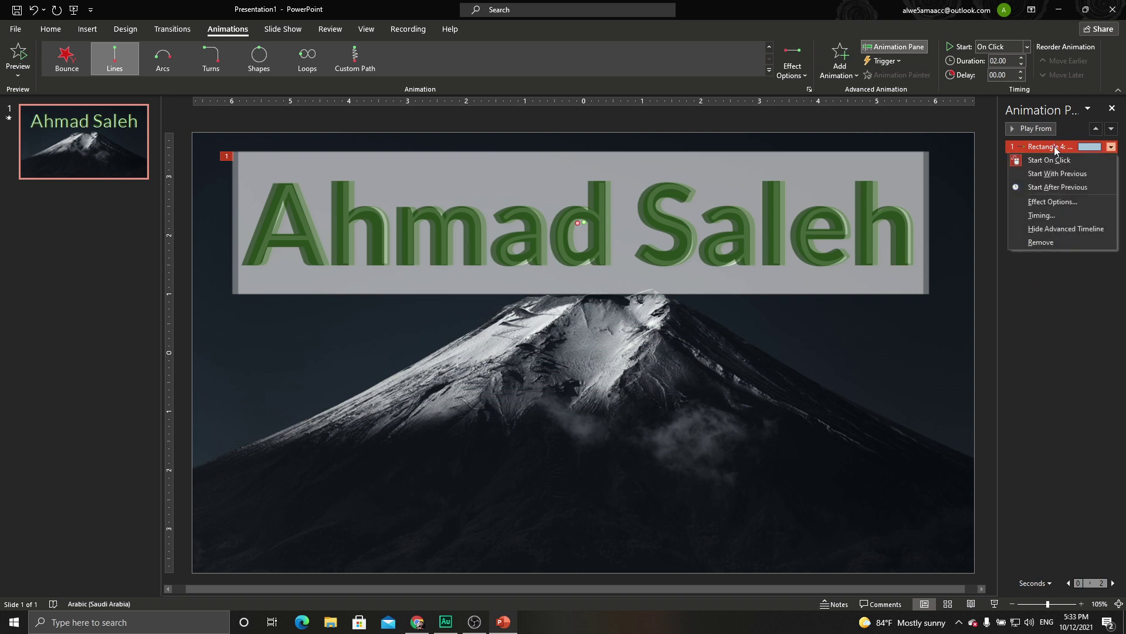
{"action": "left_click", "coordinate": [1050, 202]}
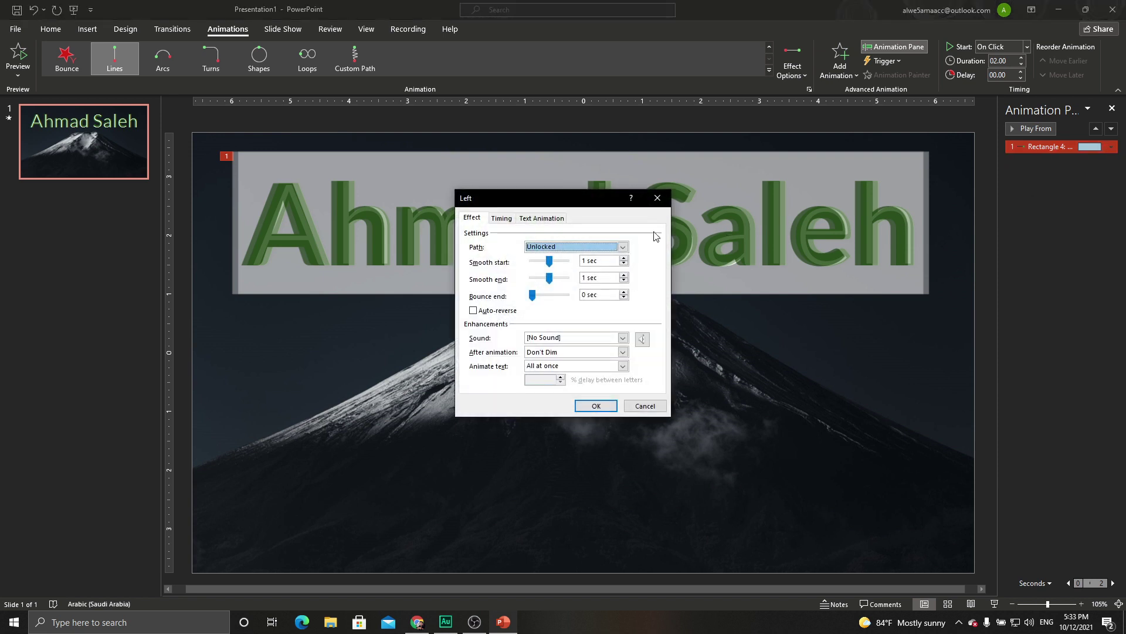
{"action": "left_click_drag", "start_coordinate": [569, 202], "coordinate": [809, 201]}
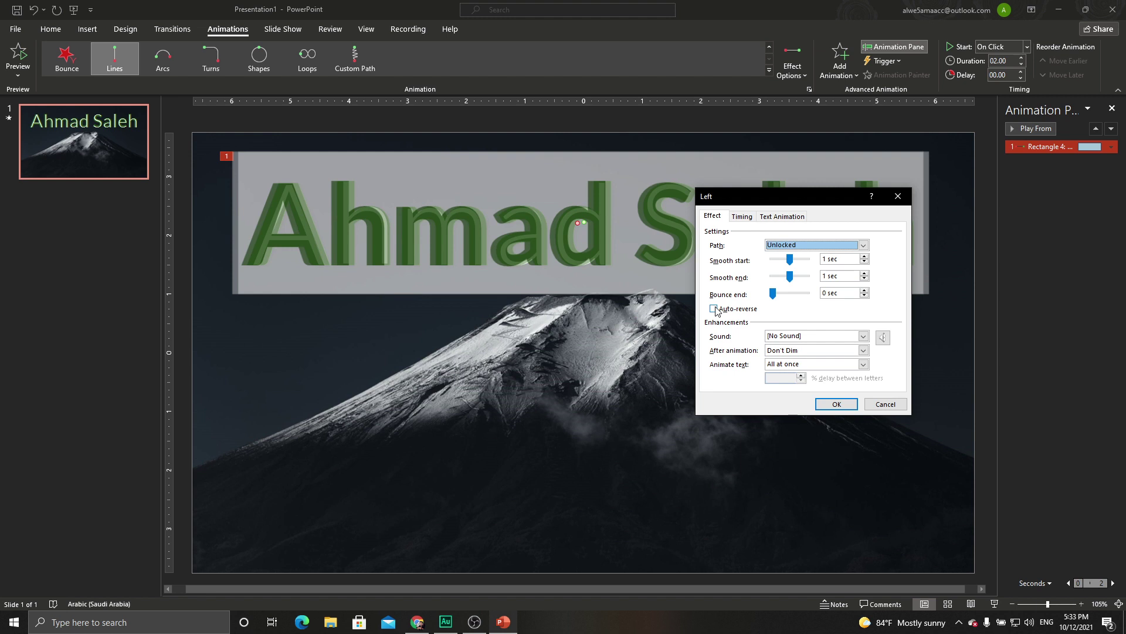
{"action": "left_click", "coordinate": [714, 310]}
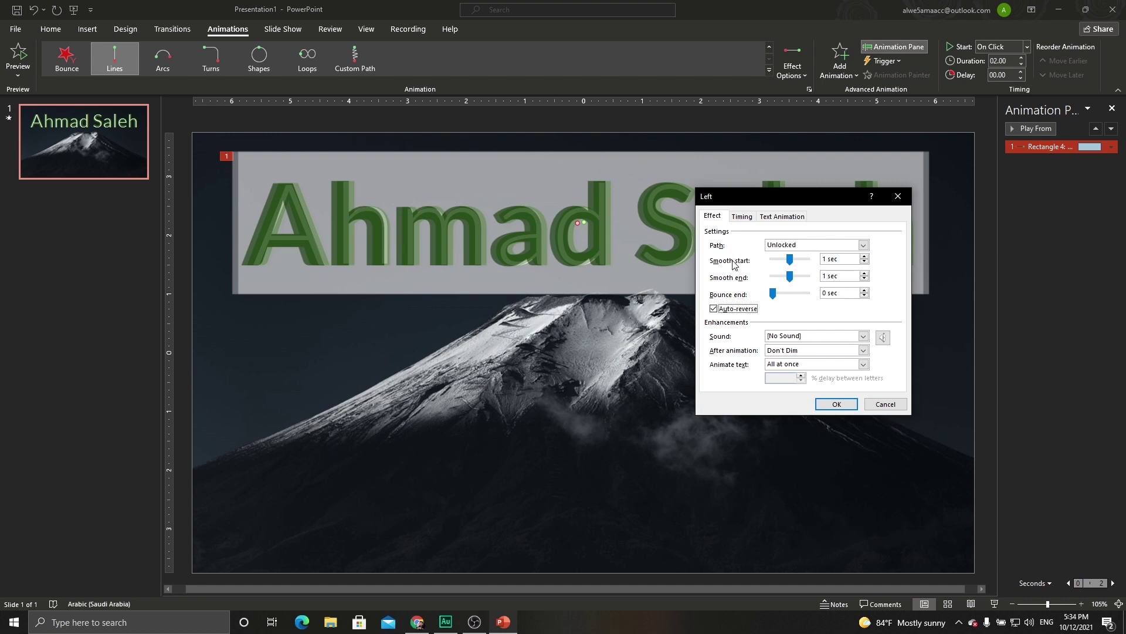
{"action": "left_click", "coordinate": [741, 218]}
{"action": "left_click", "coordinate": [834, 274]}
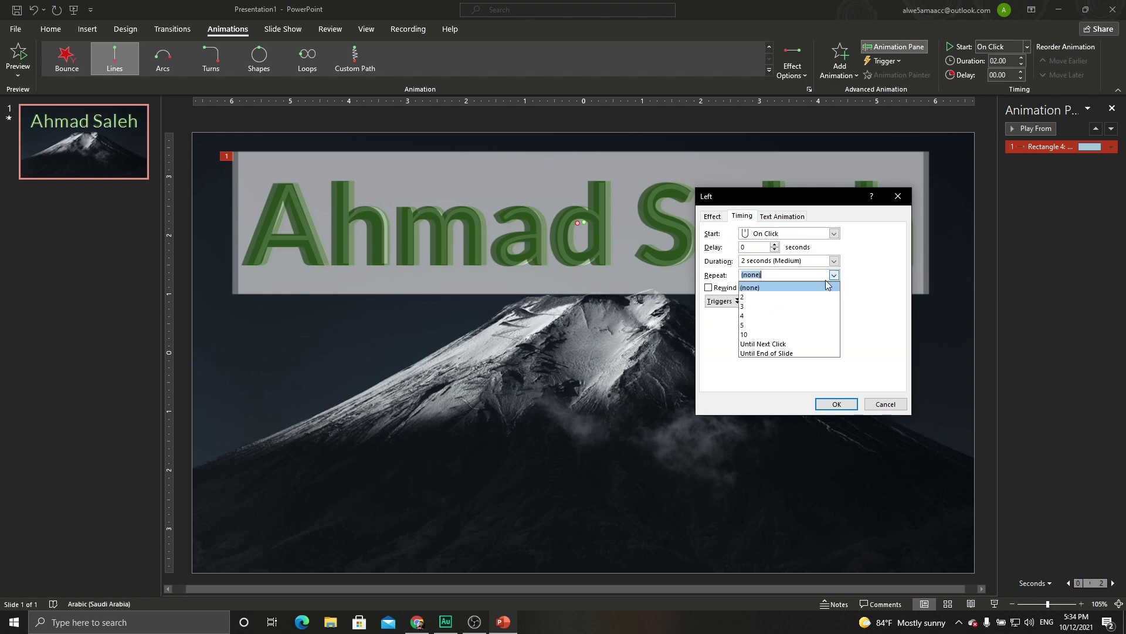
{"action": "left_click", "coordinate": [755, 353]}
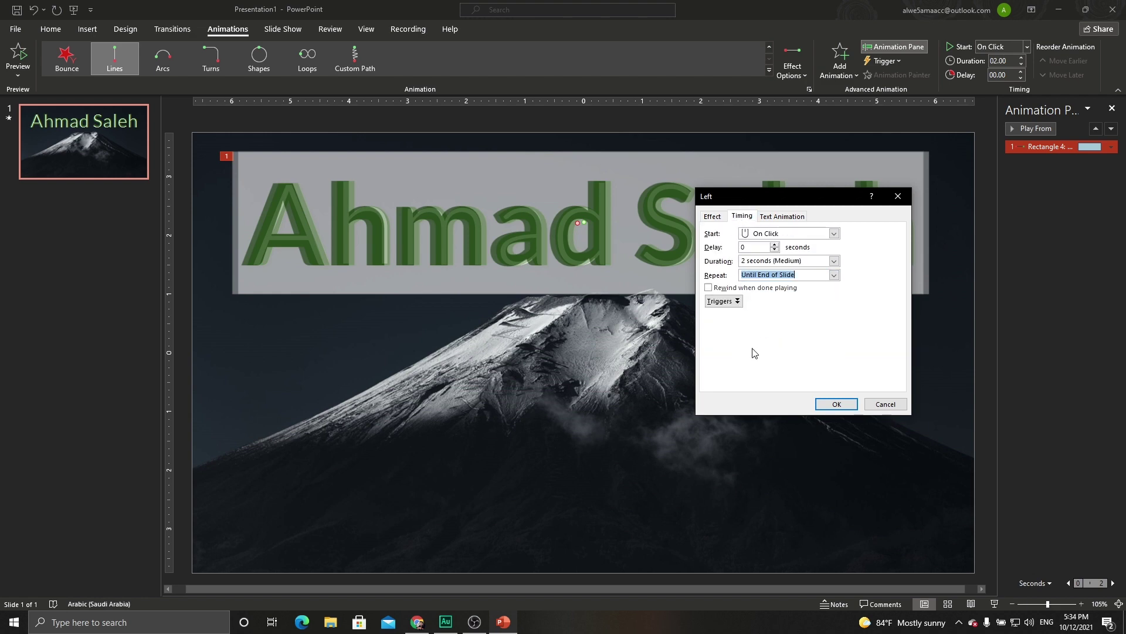
{"action": "left_click", "coordinate": [837, 404]}
- Start the slide show from the current slide to watch the looping title animation
{"action": "left_click", "coordinate": [994, 604]}
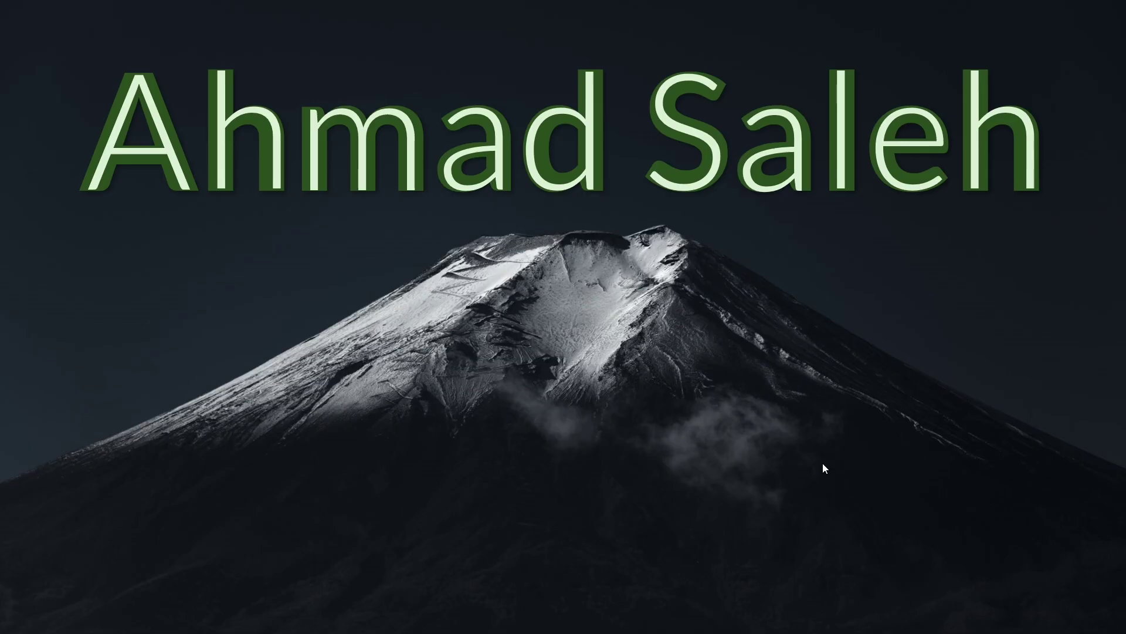